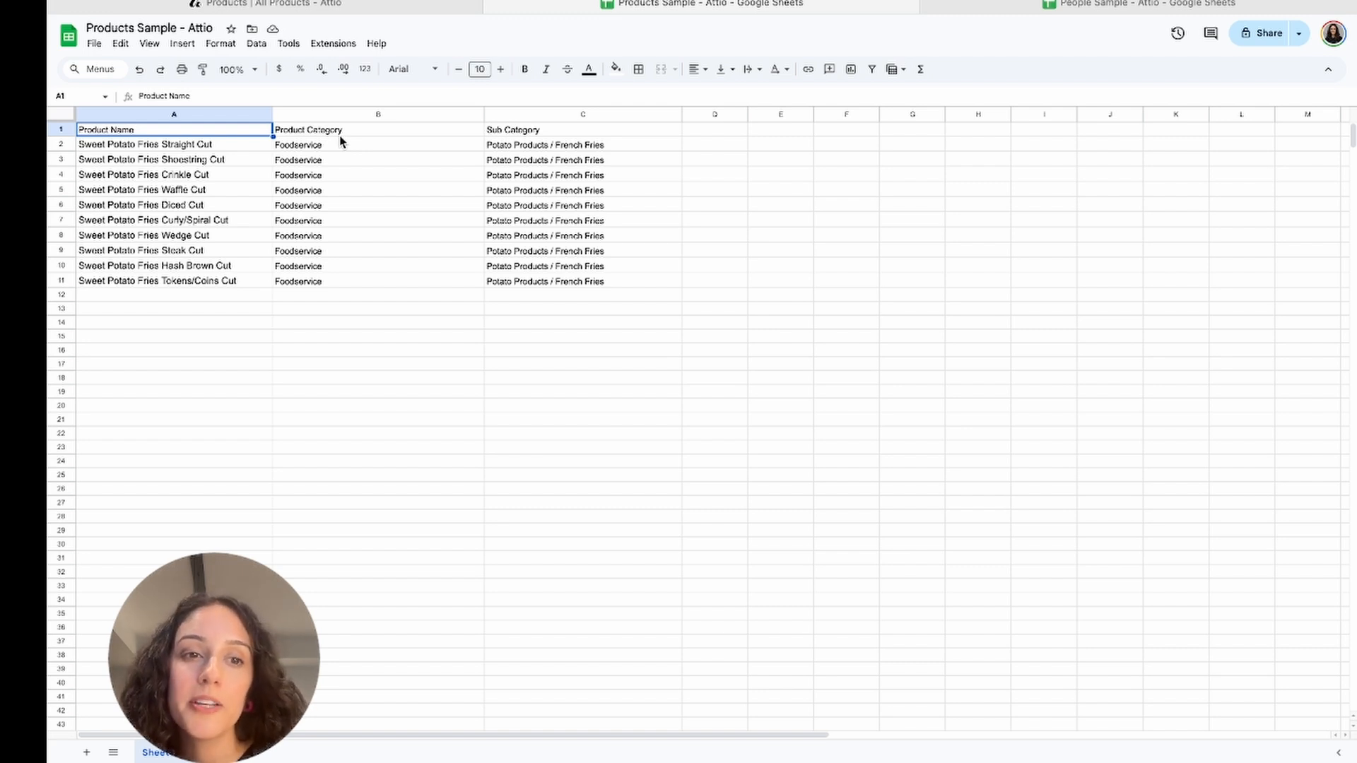
left_click(337, 179)
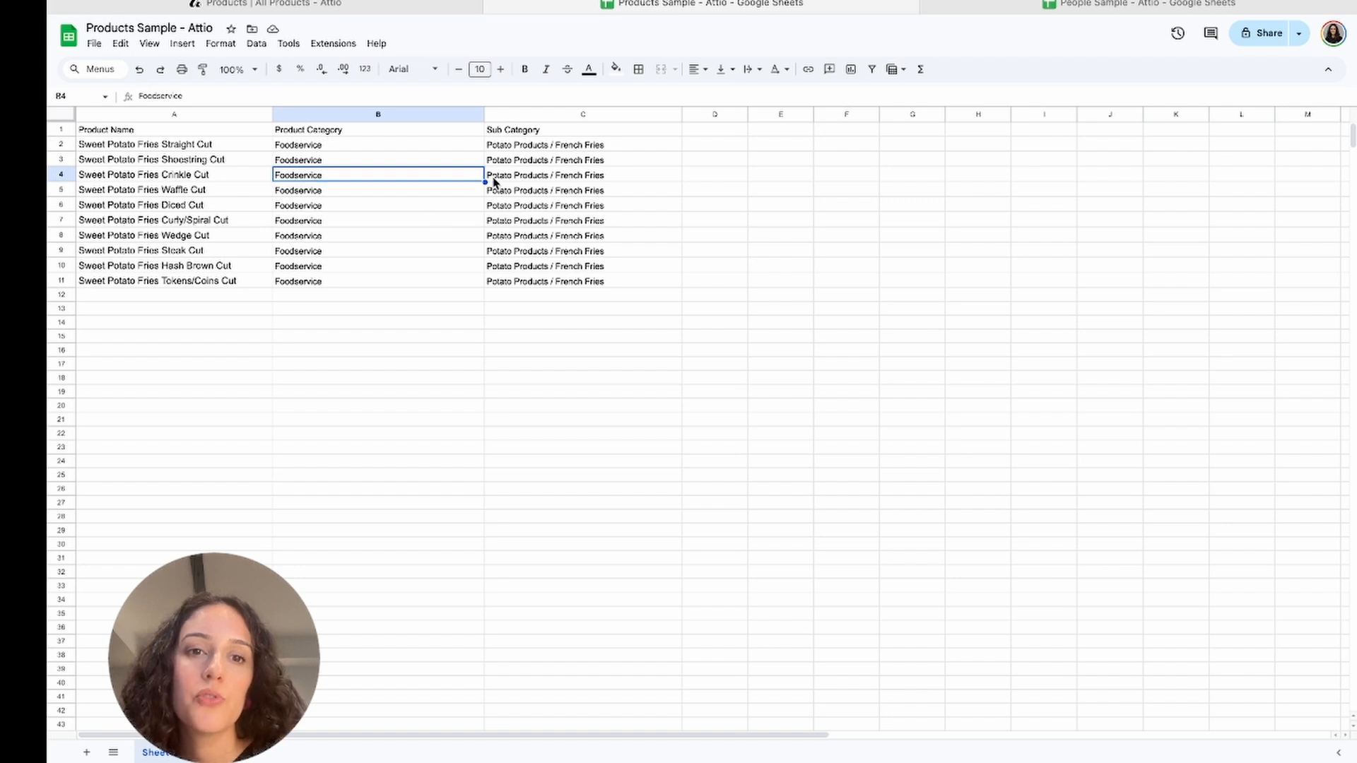
left_click(556, 195)
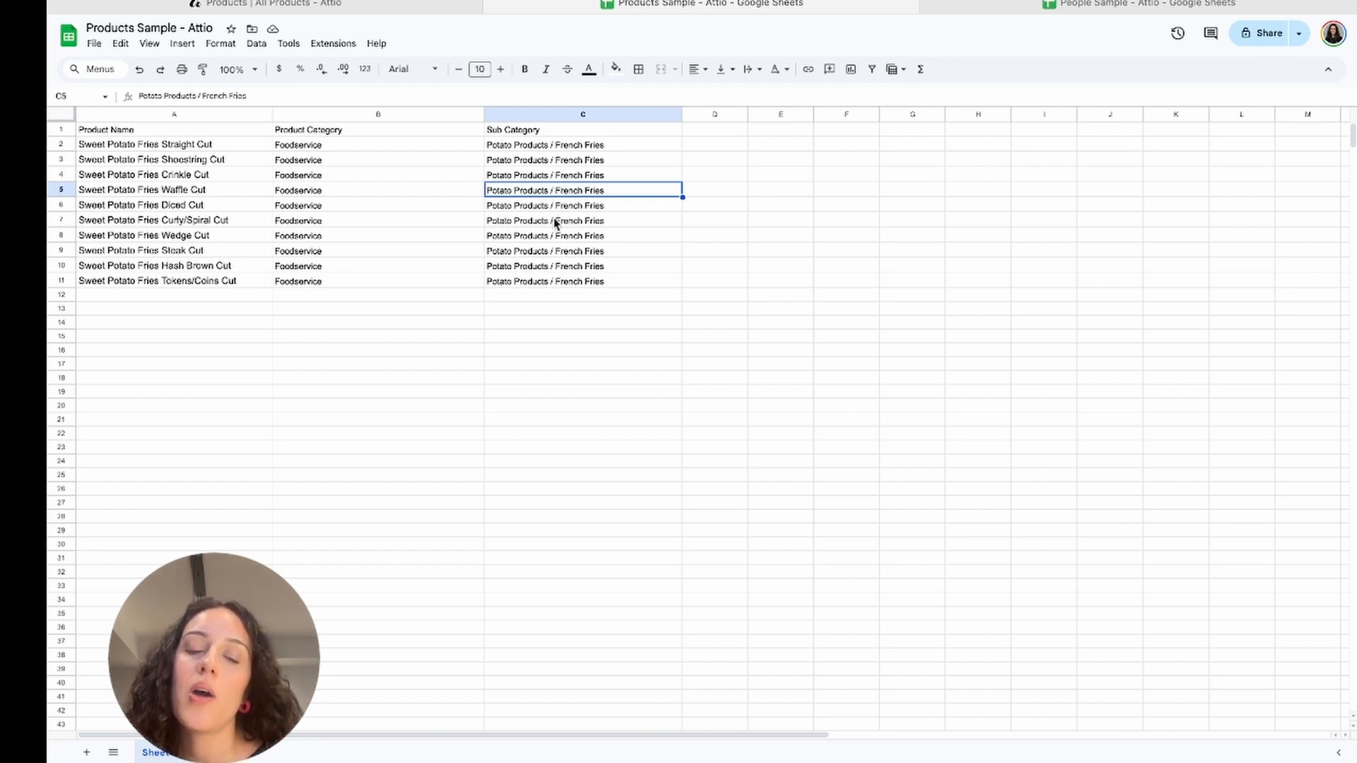
left_click(542, 205)
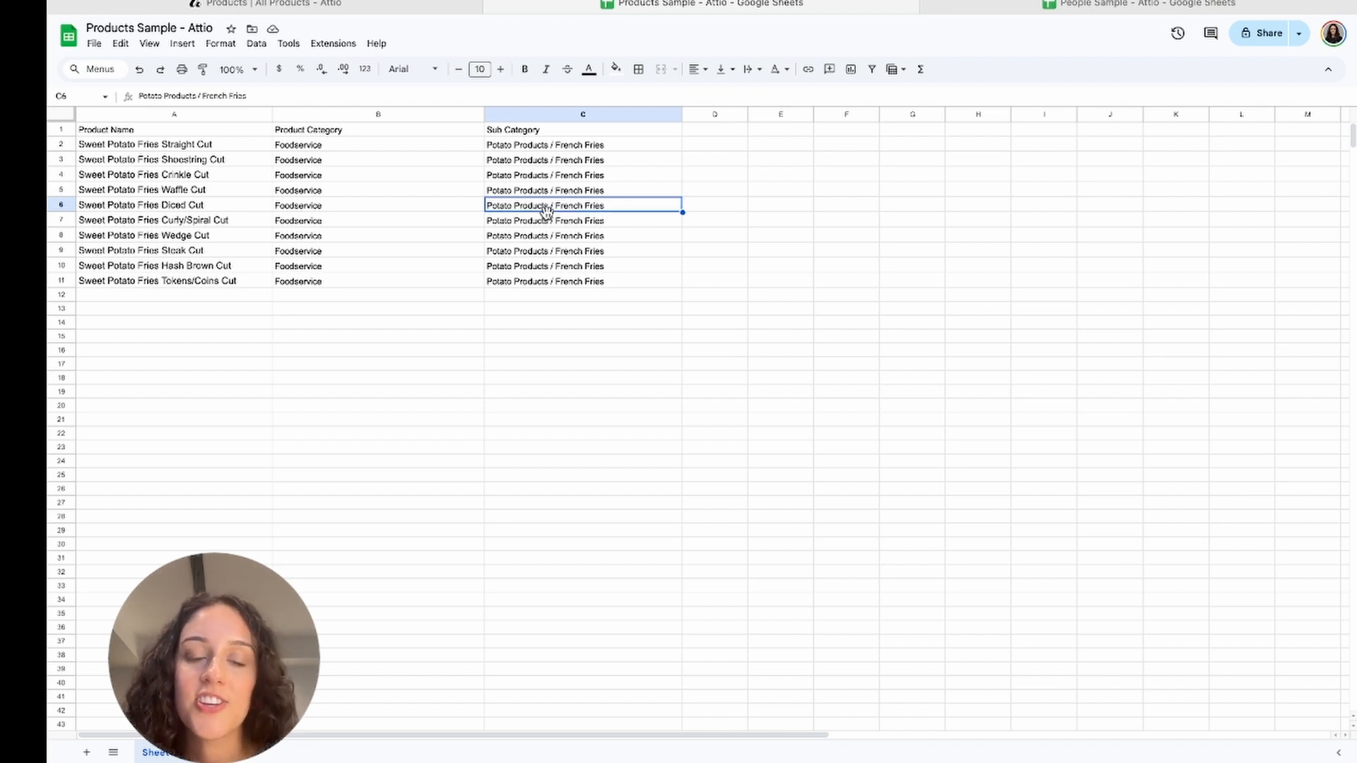
left_click(541, 323)
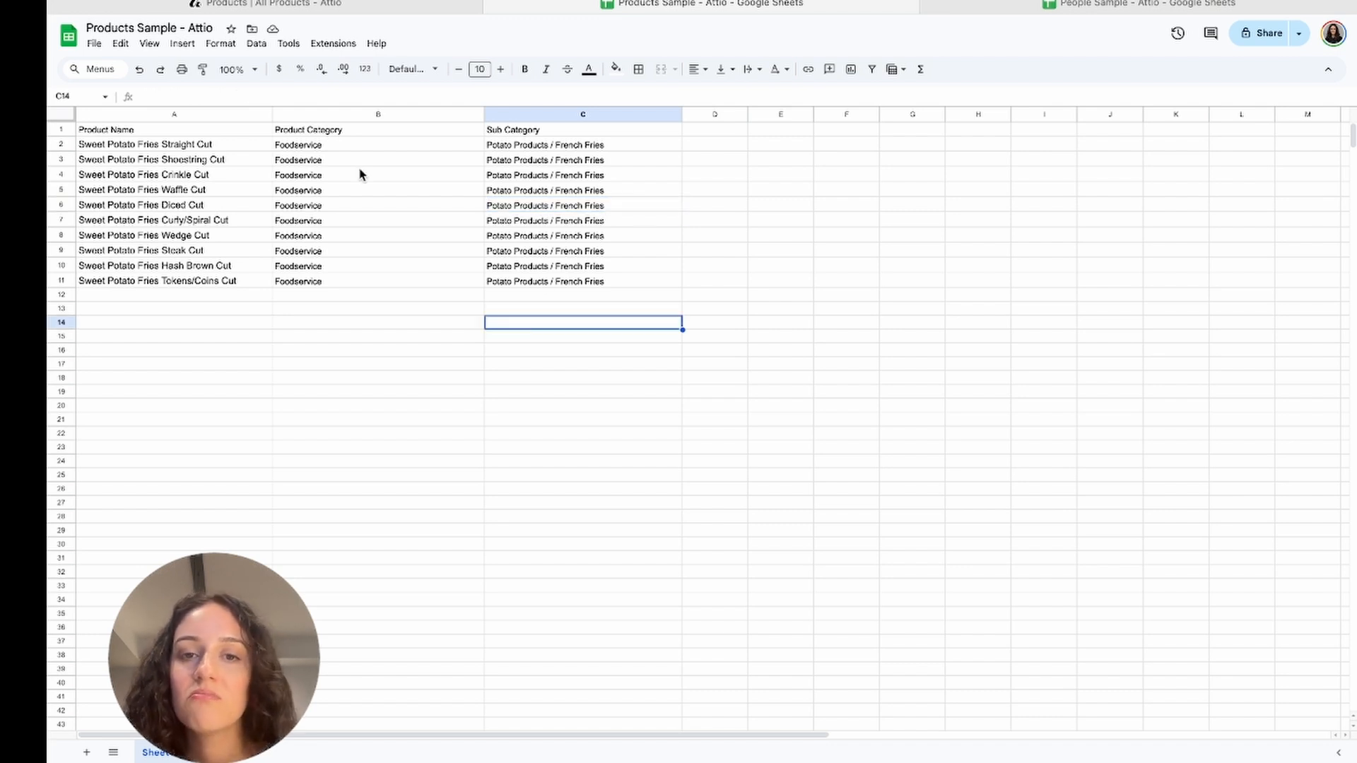
Download the Products Sample sheet as a Comma Separated Values (.csv) file
left_click(94, 43)
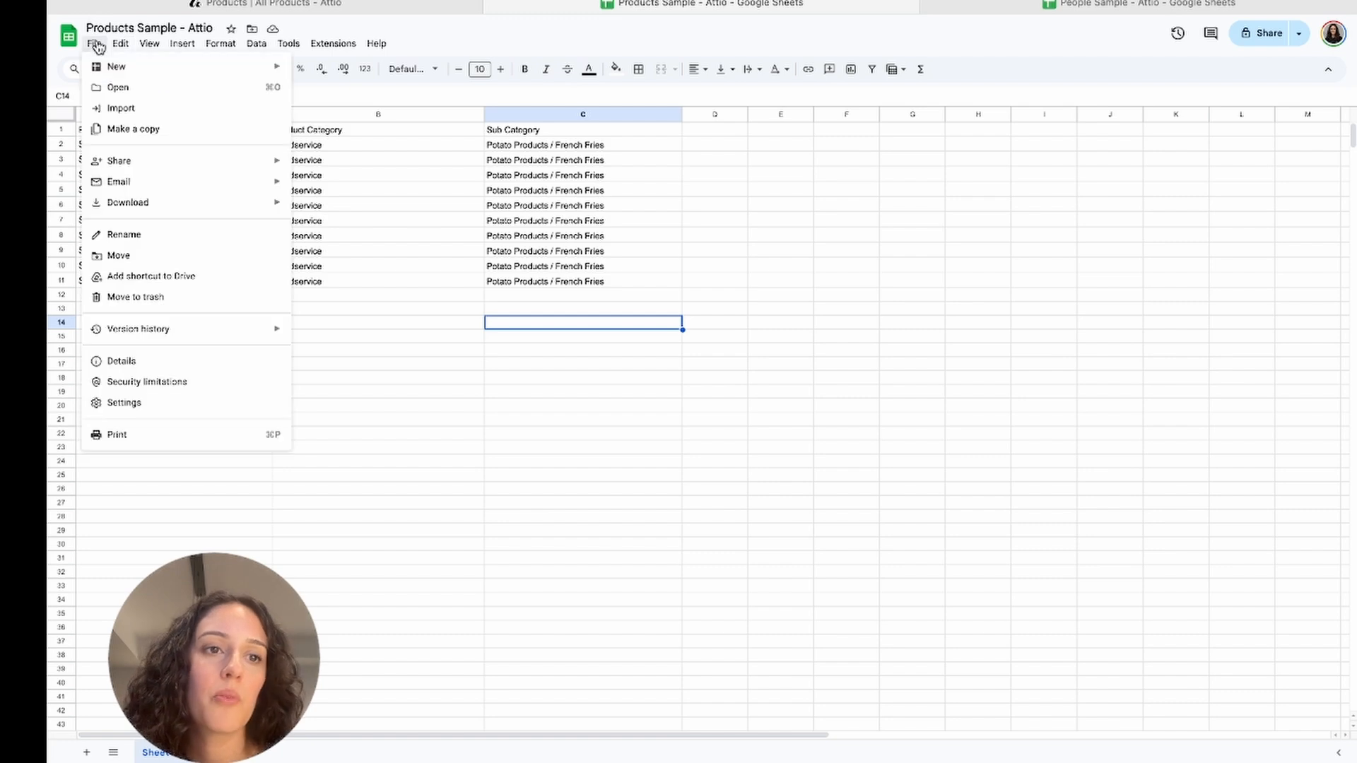
mouse_move(258, 206)
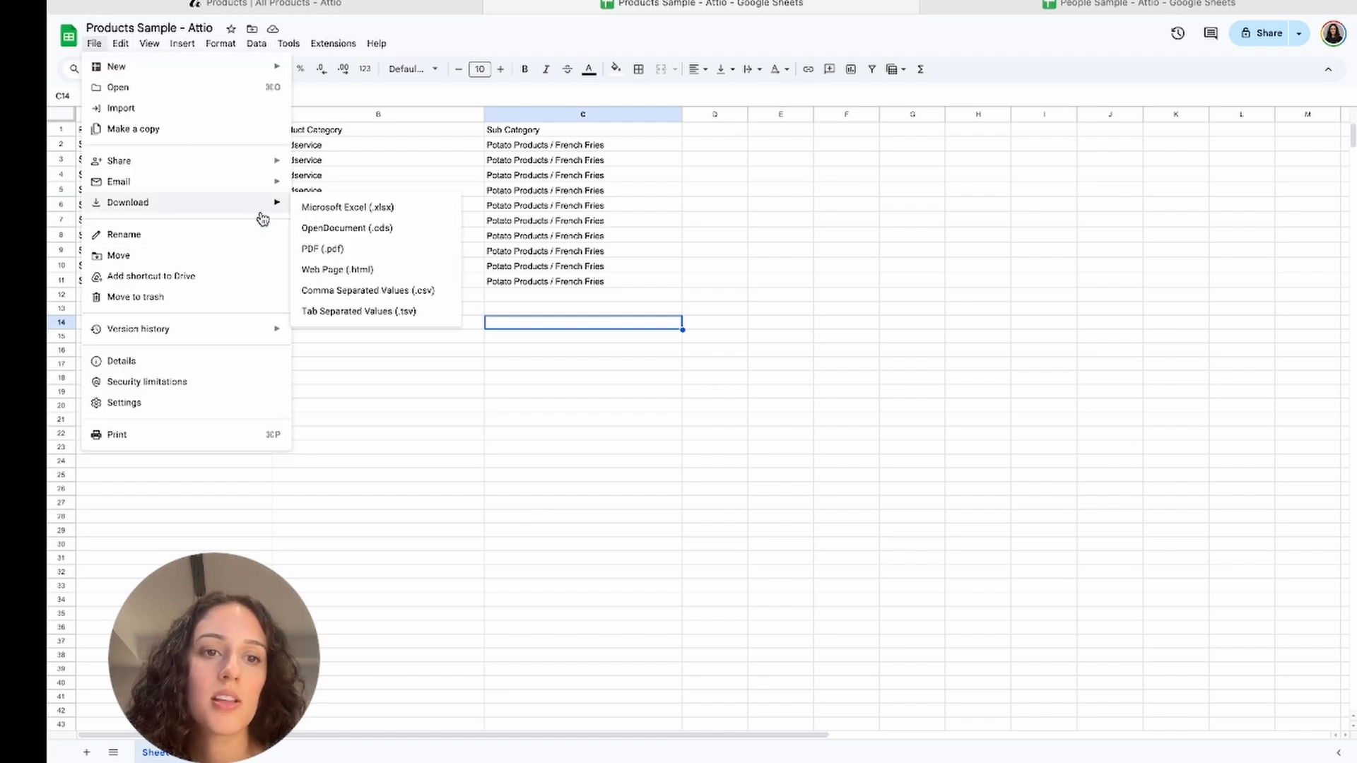
left_click(412, 295)
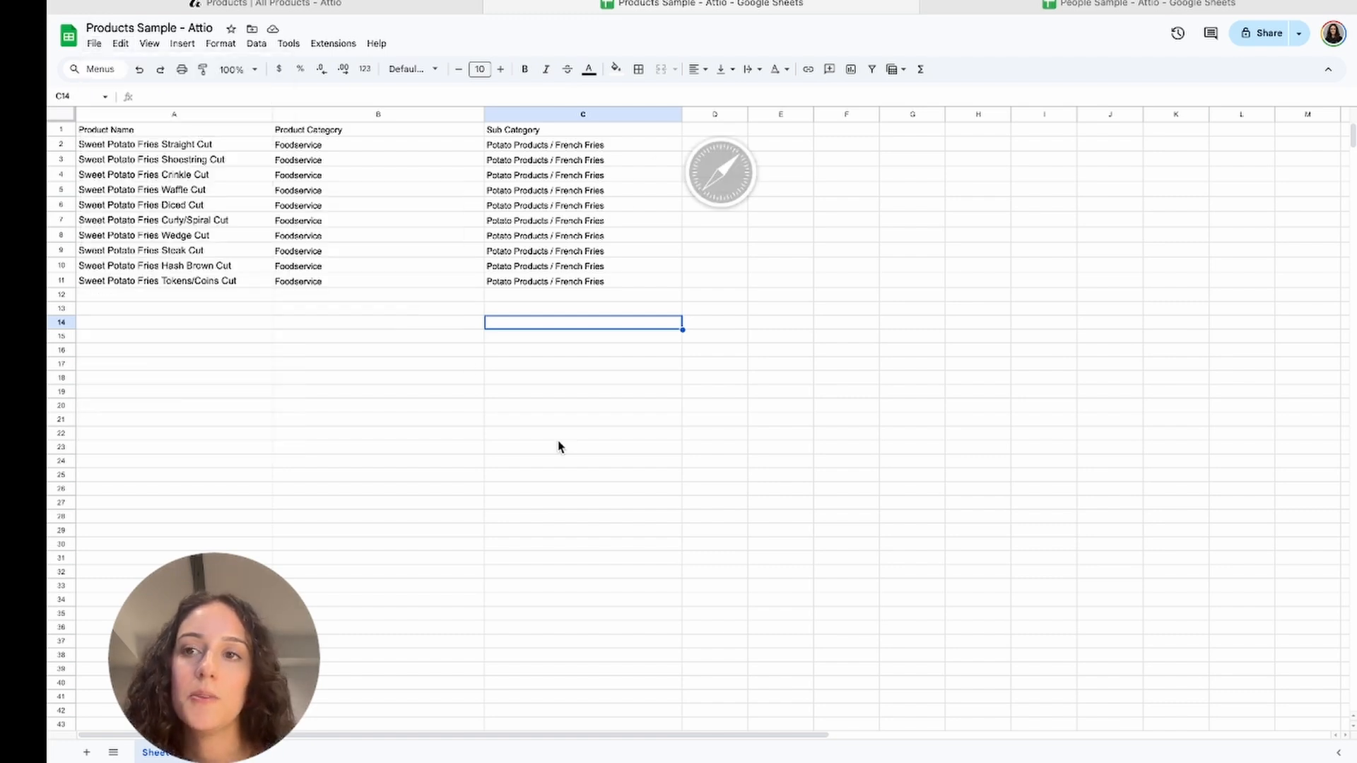
Switch to Attio's Products records, start a CSV import and upload Products Sample - Attio - Sheet1.csv
left_click(273, 9)
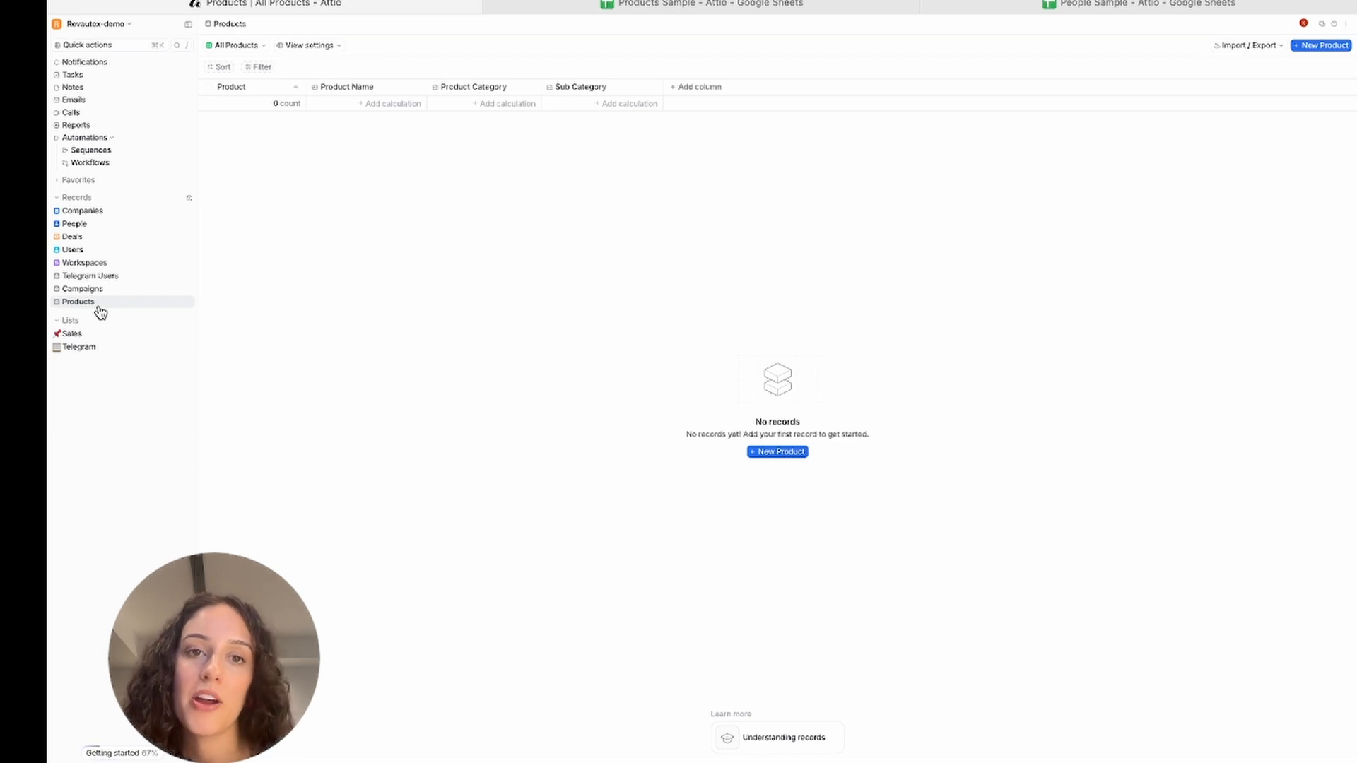
left_click(1259, 48)
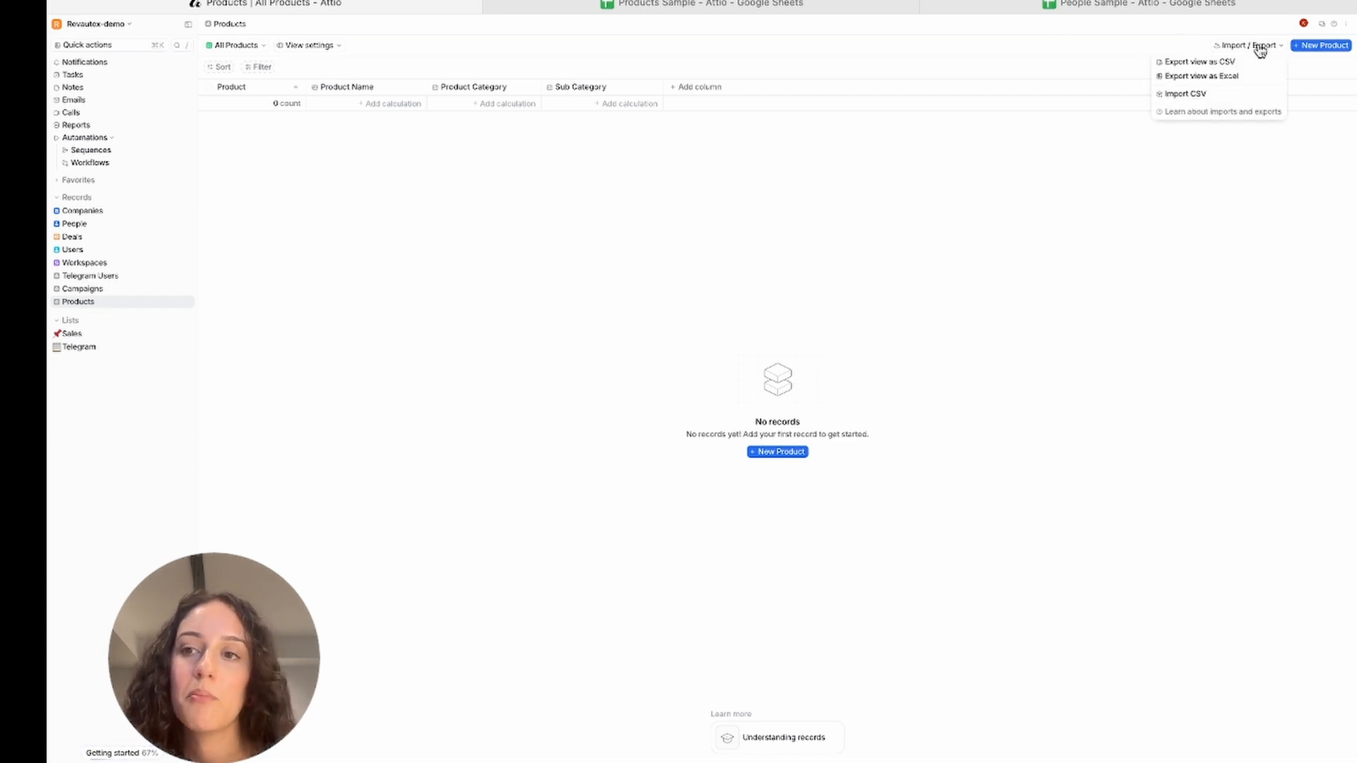
left_click(1219, 94)
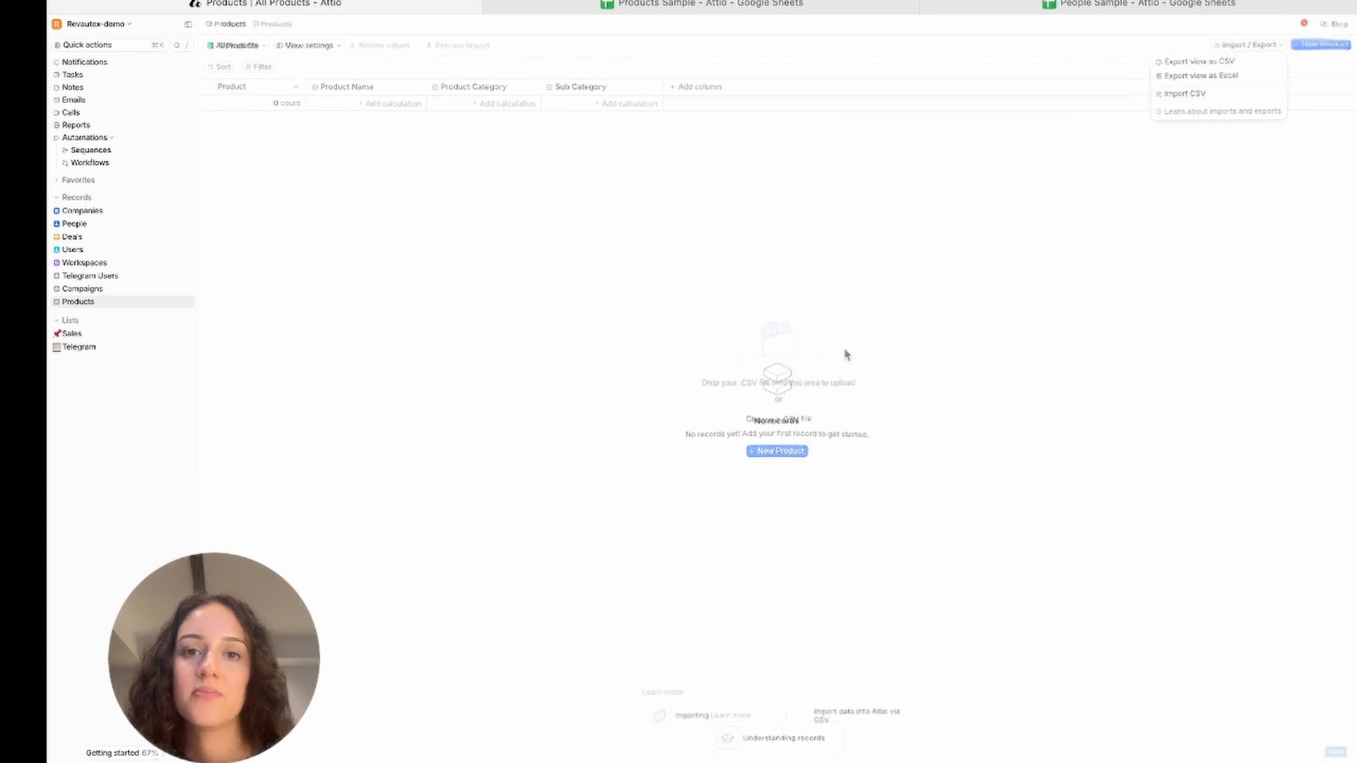
left_click(792, 417)
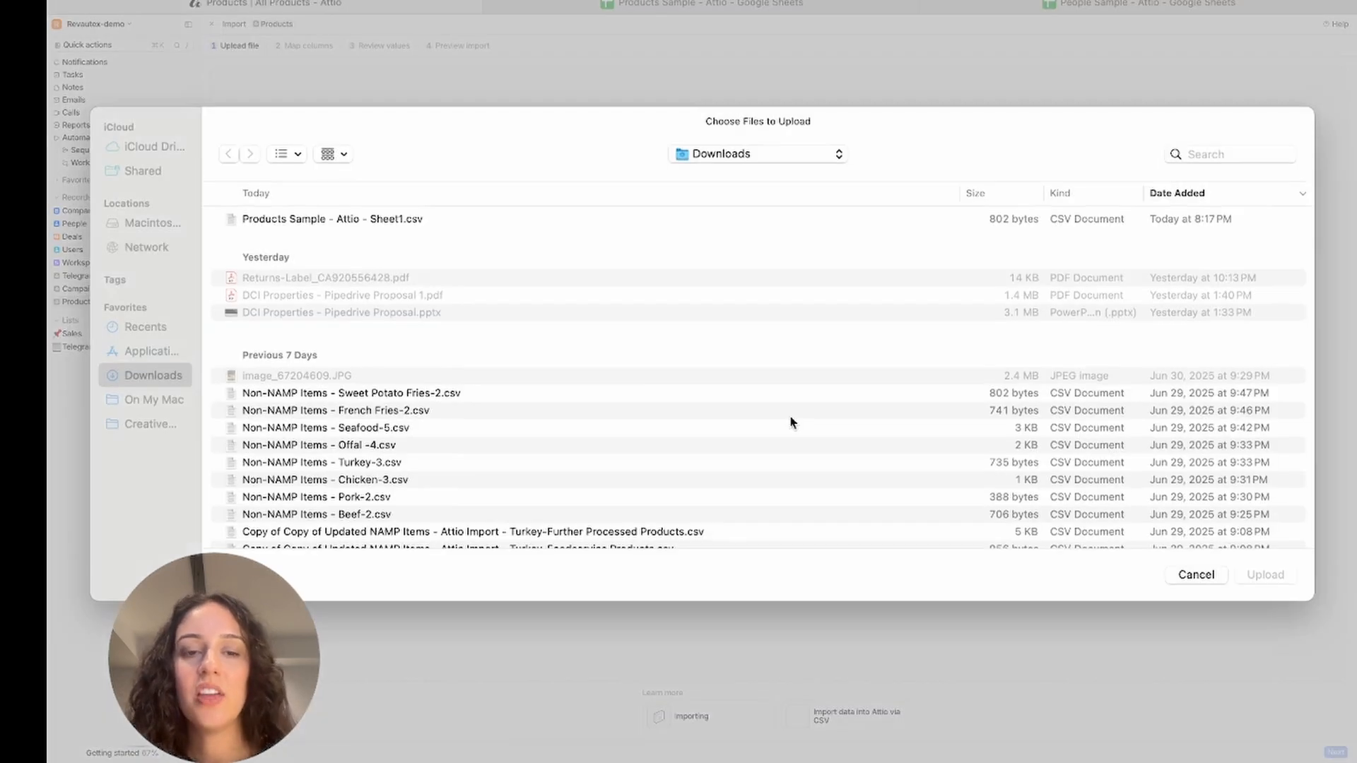
left_click(684, 219)
double_click(684, 218)
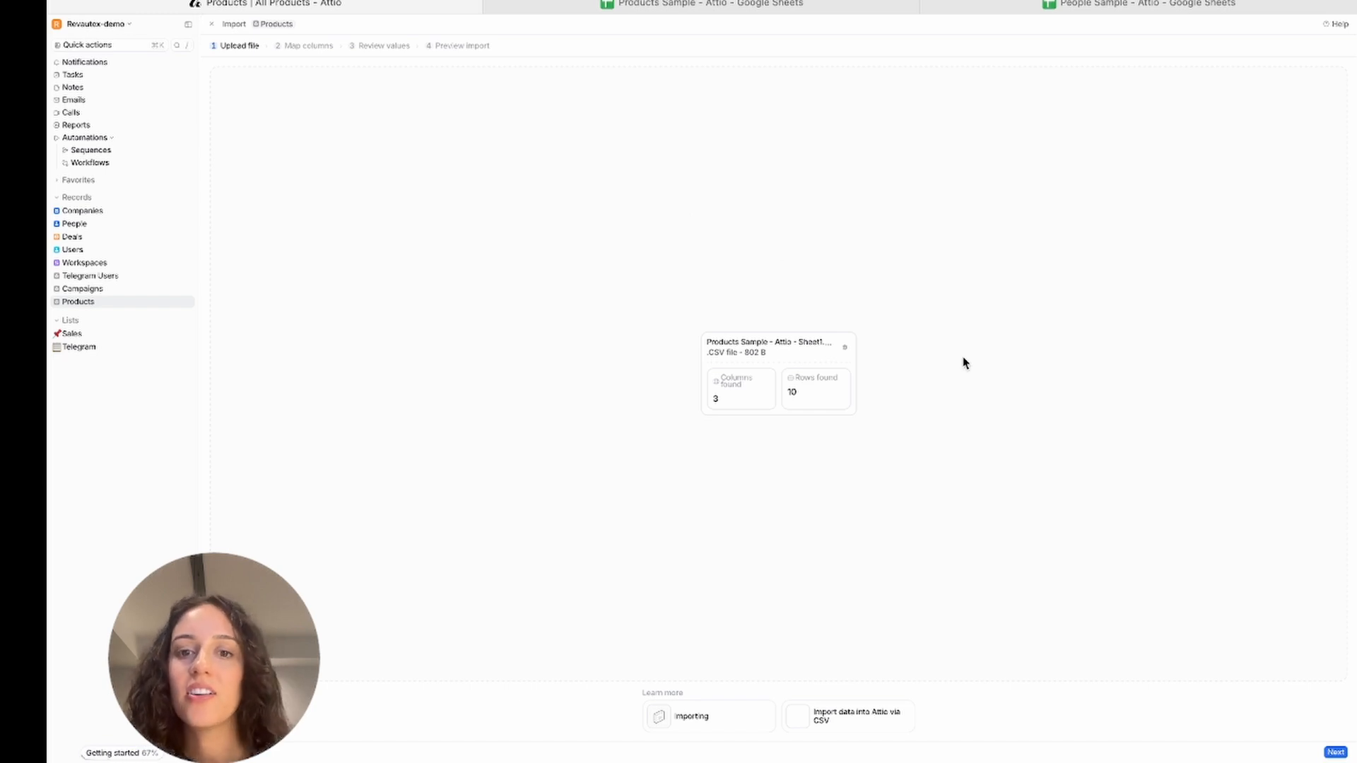
Keep the default column mapping and continue without mapping a record ID column
left_click(1330, 751)
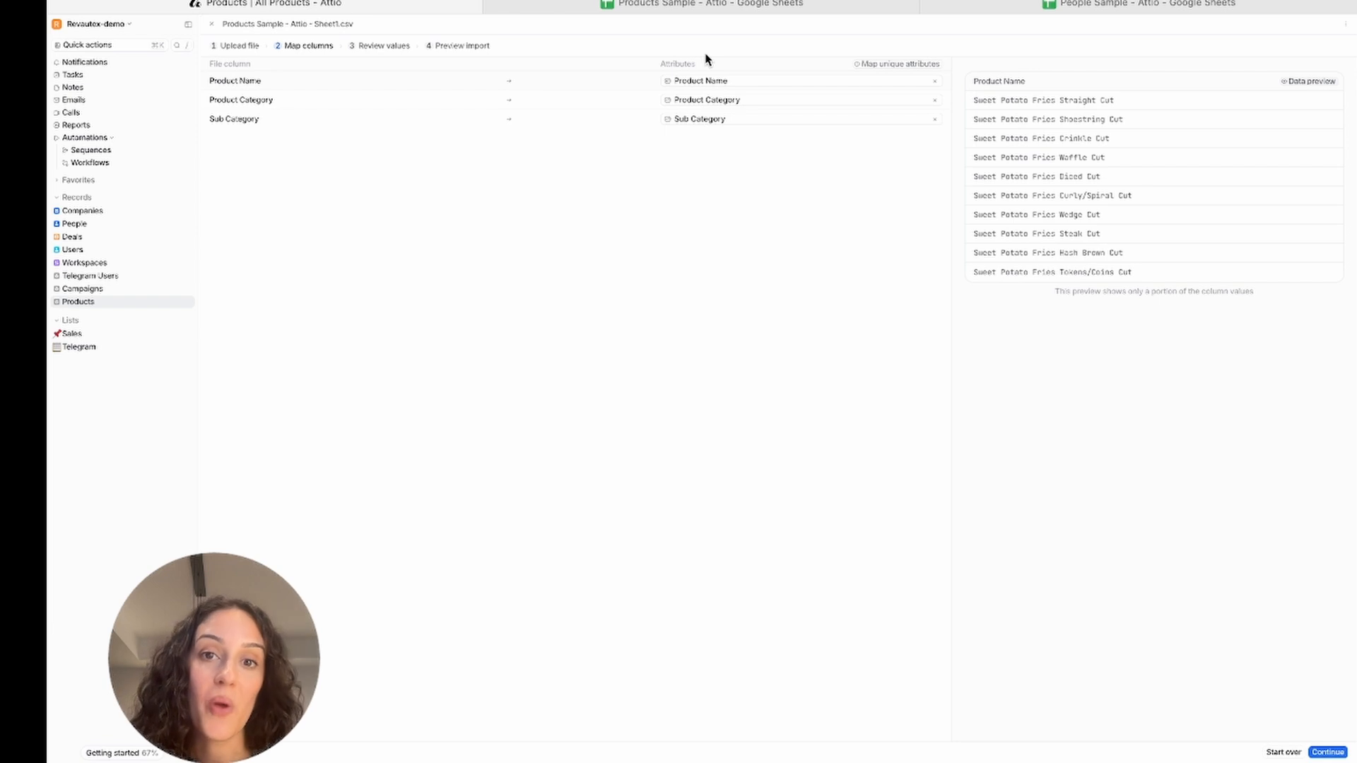
left_click(1326, 752)
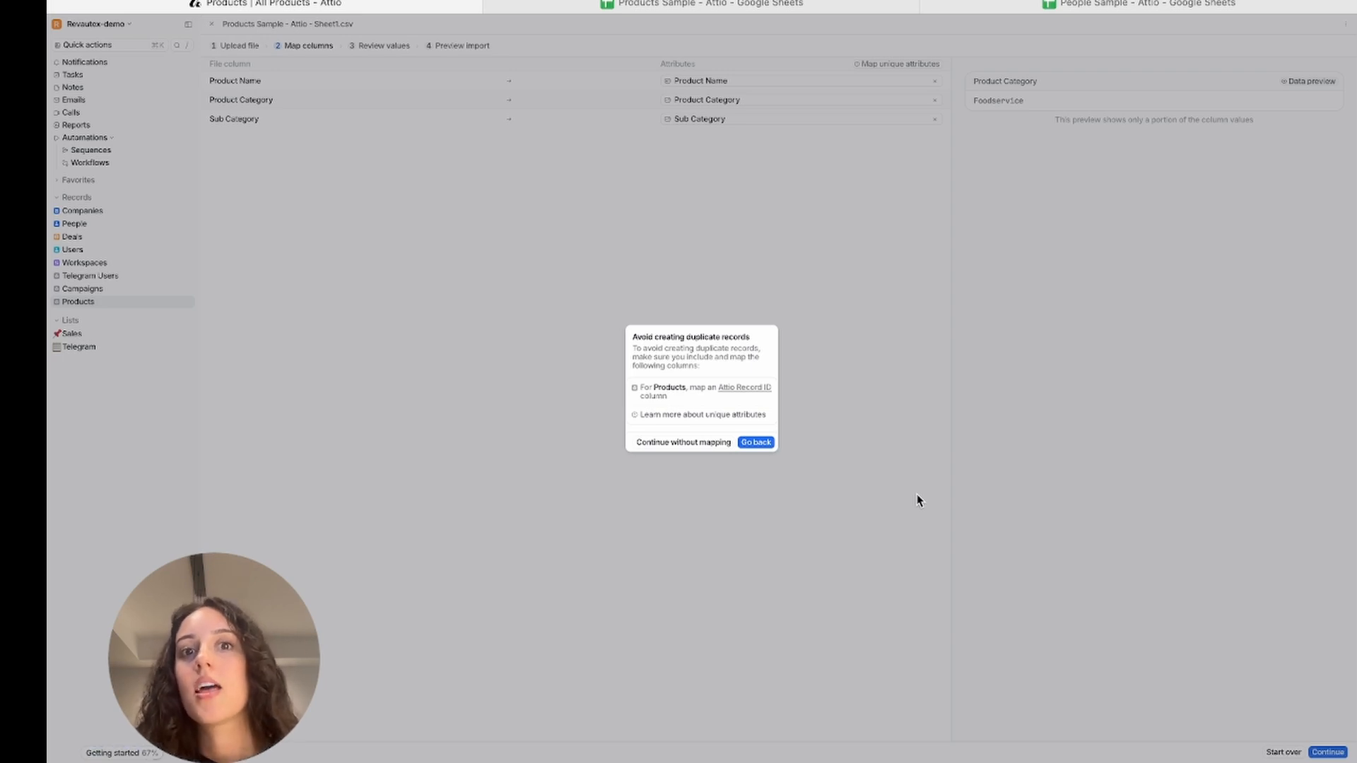
left_click(690, 444)
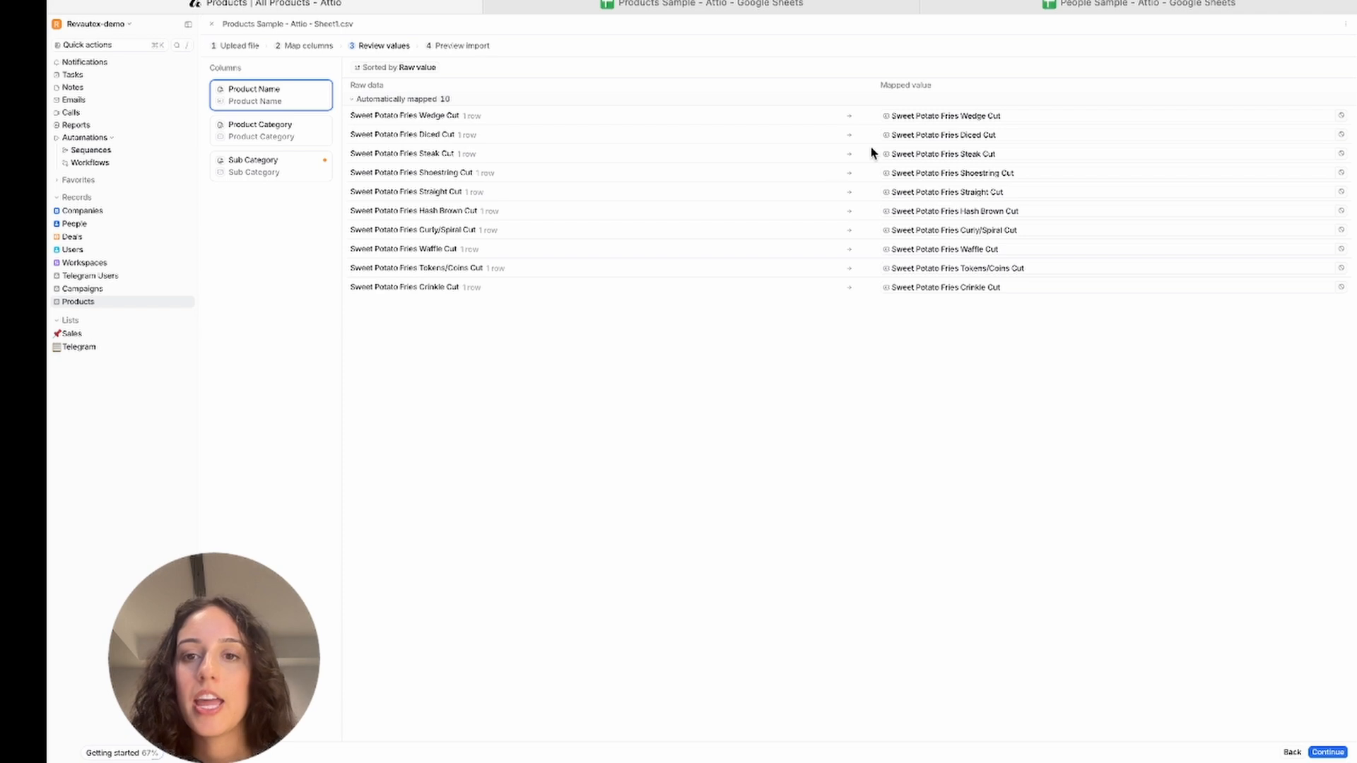
Review the mapped values and create the missing Sub Category select option Potato Products / French Fries
left_click(299, 144)
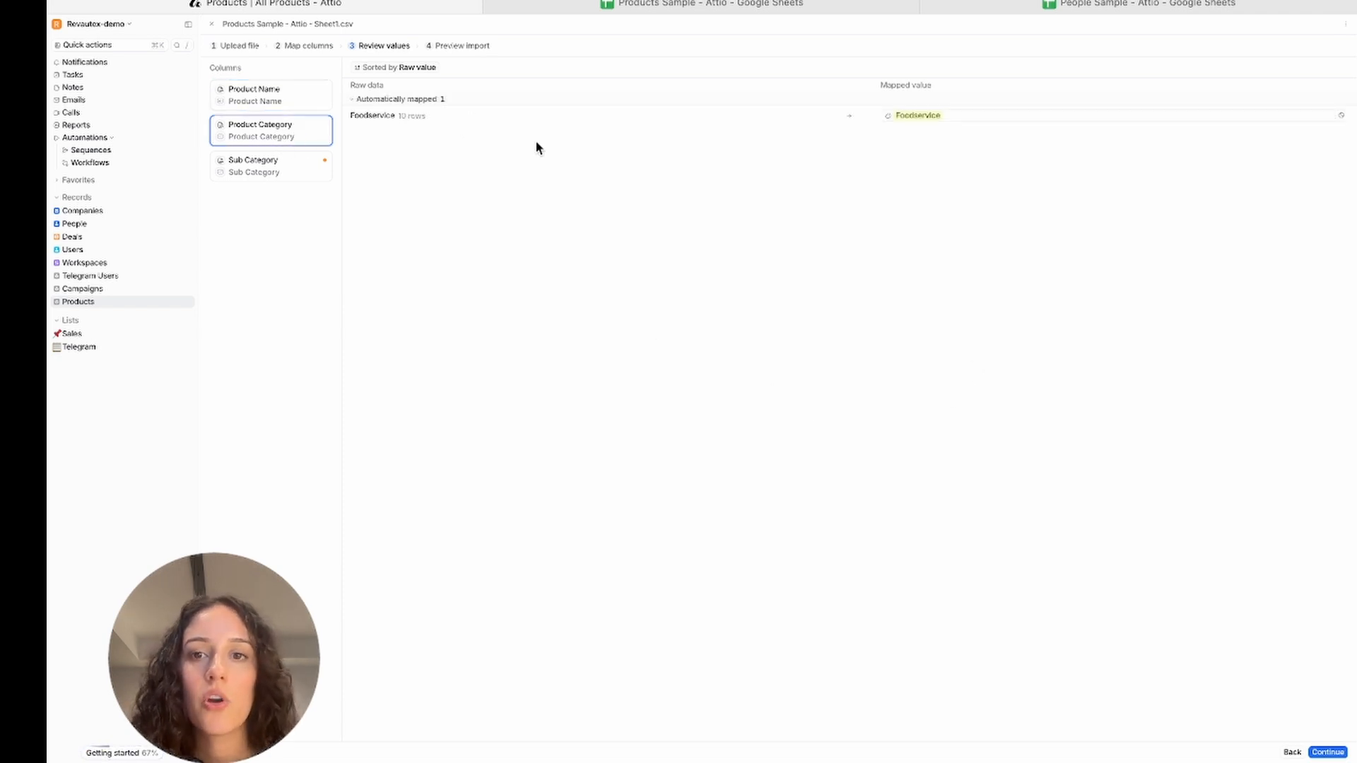
left_click(312, 172)
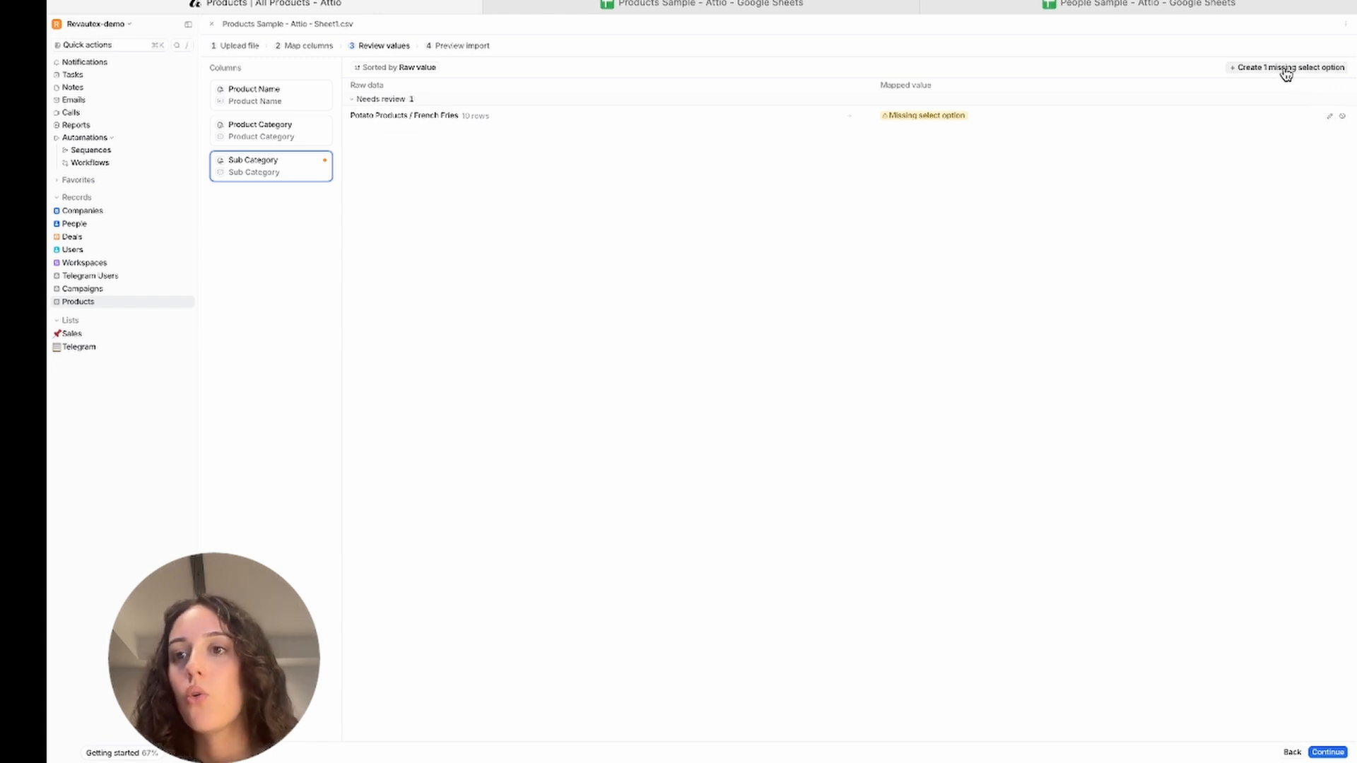
left_click(1329, 117)
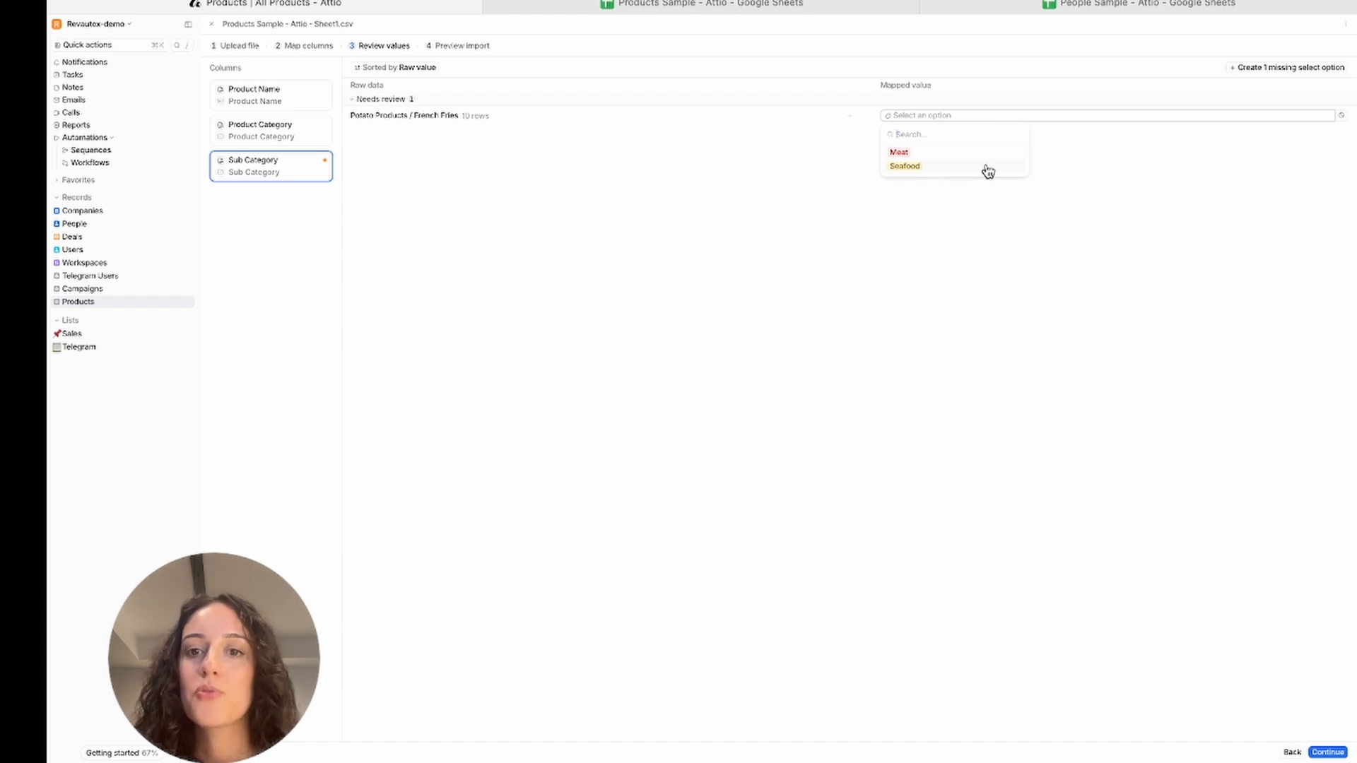
left_click(1131, 224)
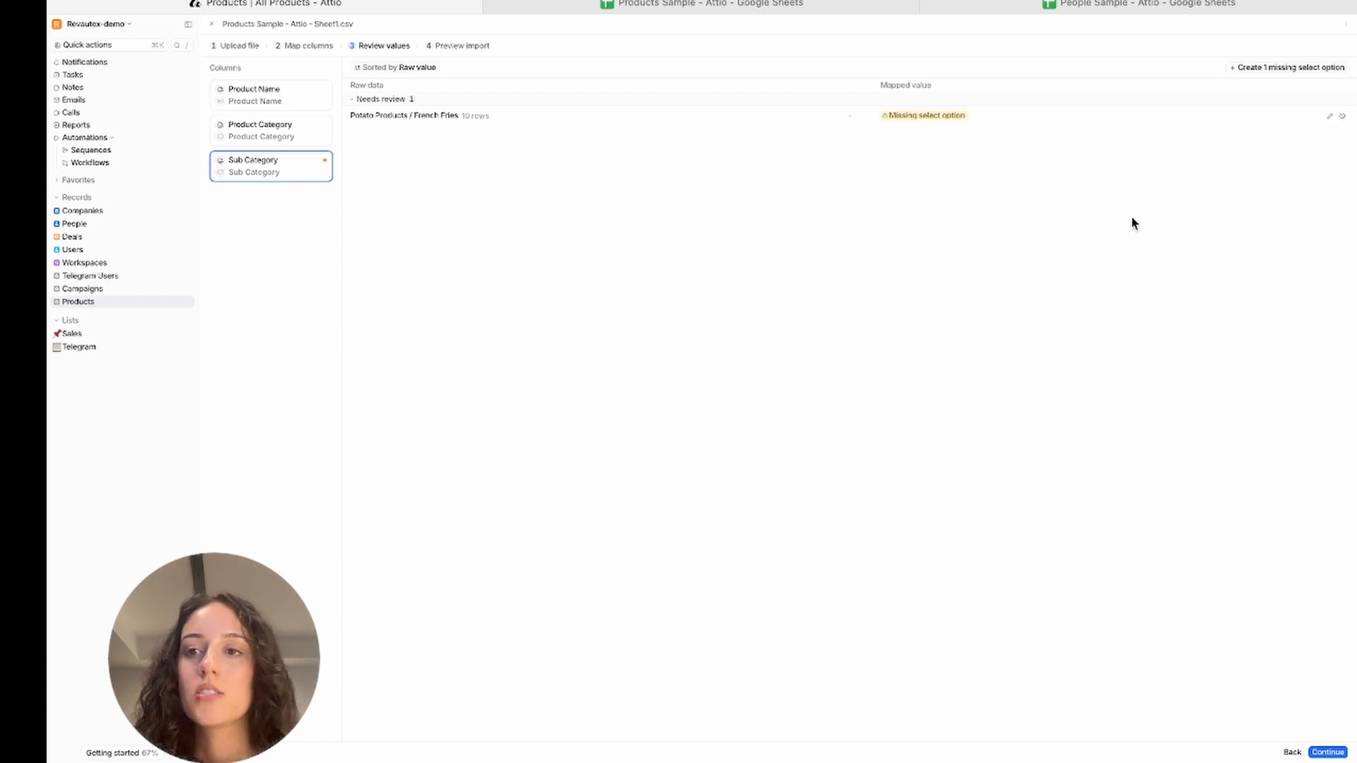
left_click(1283, 78)
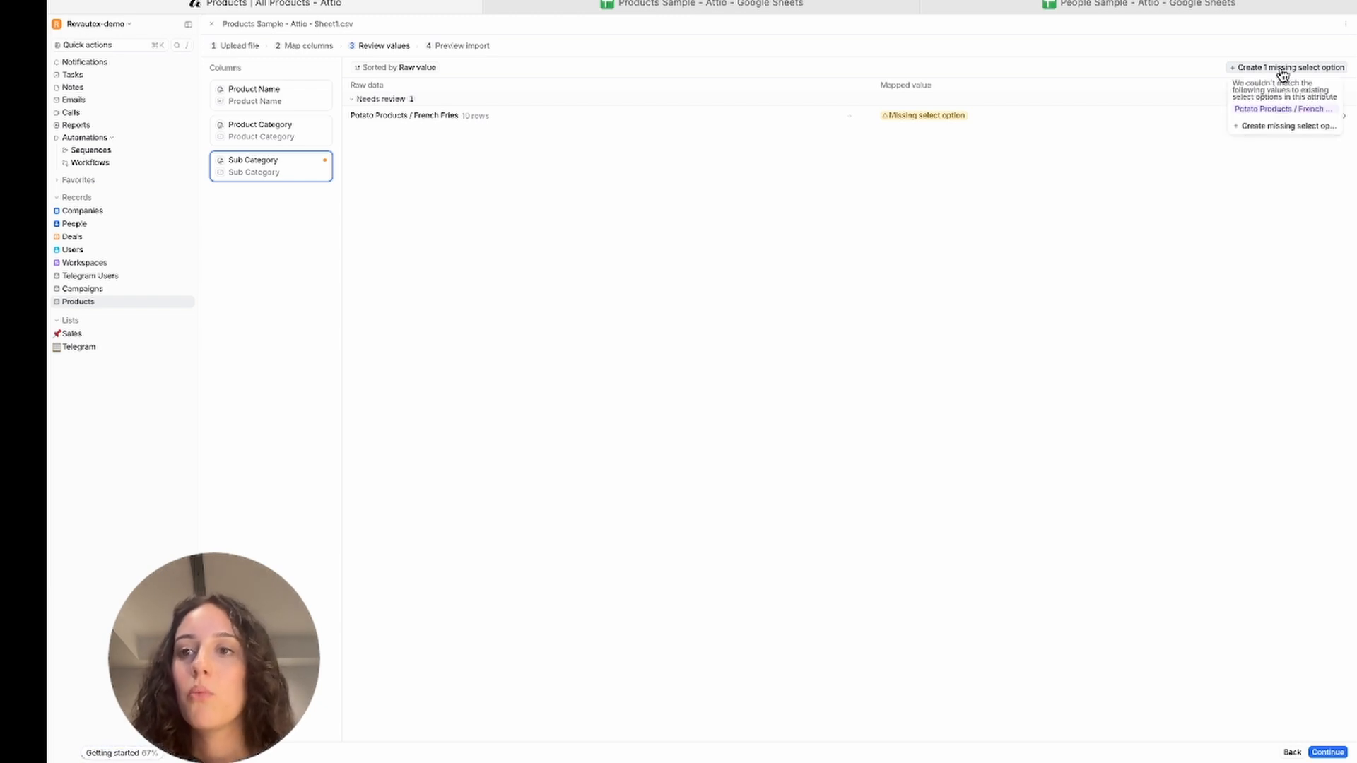
left_click(1281, 127)
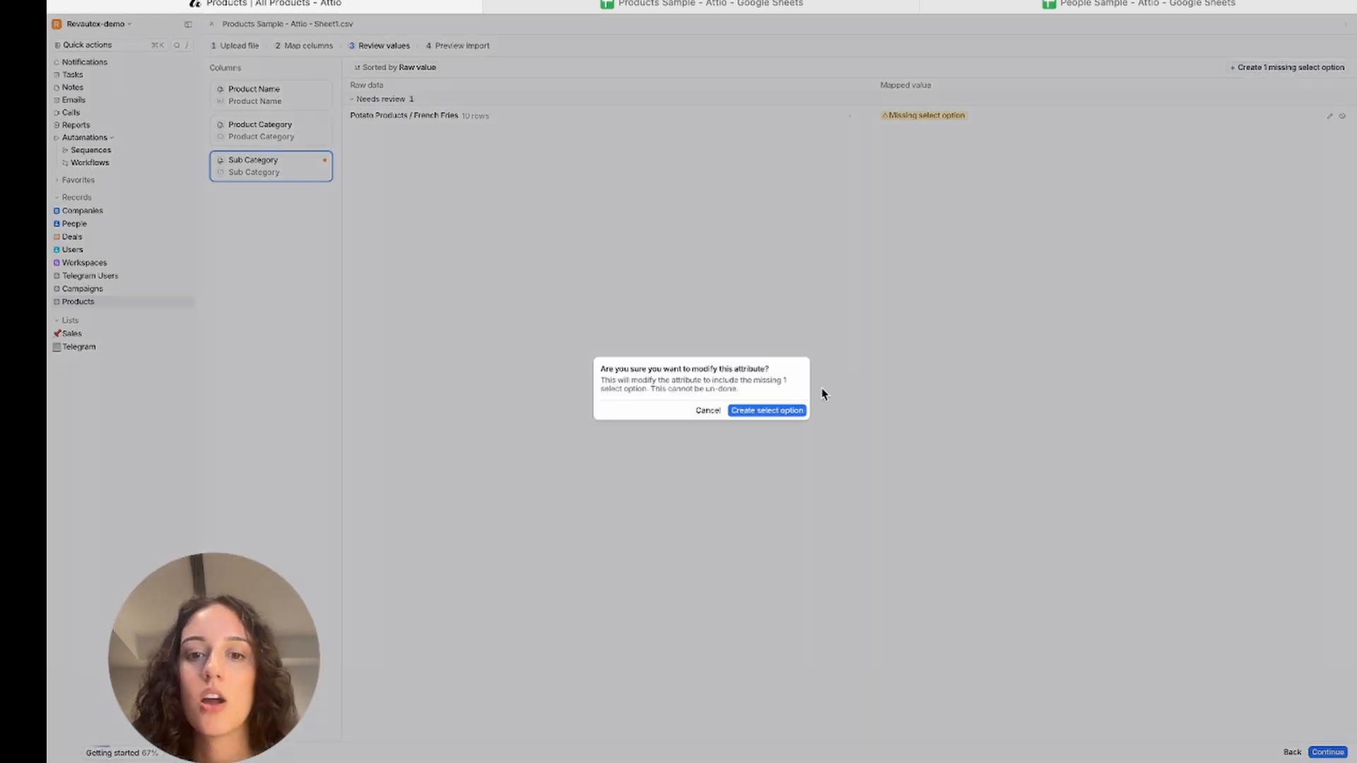
left_click(782, 414)
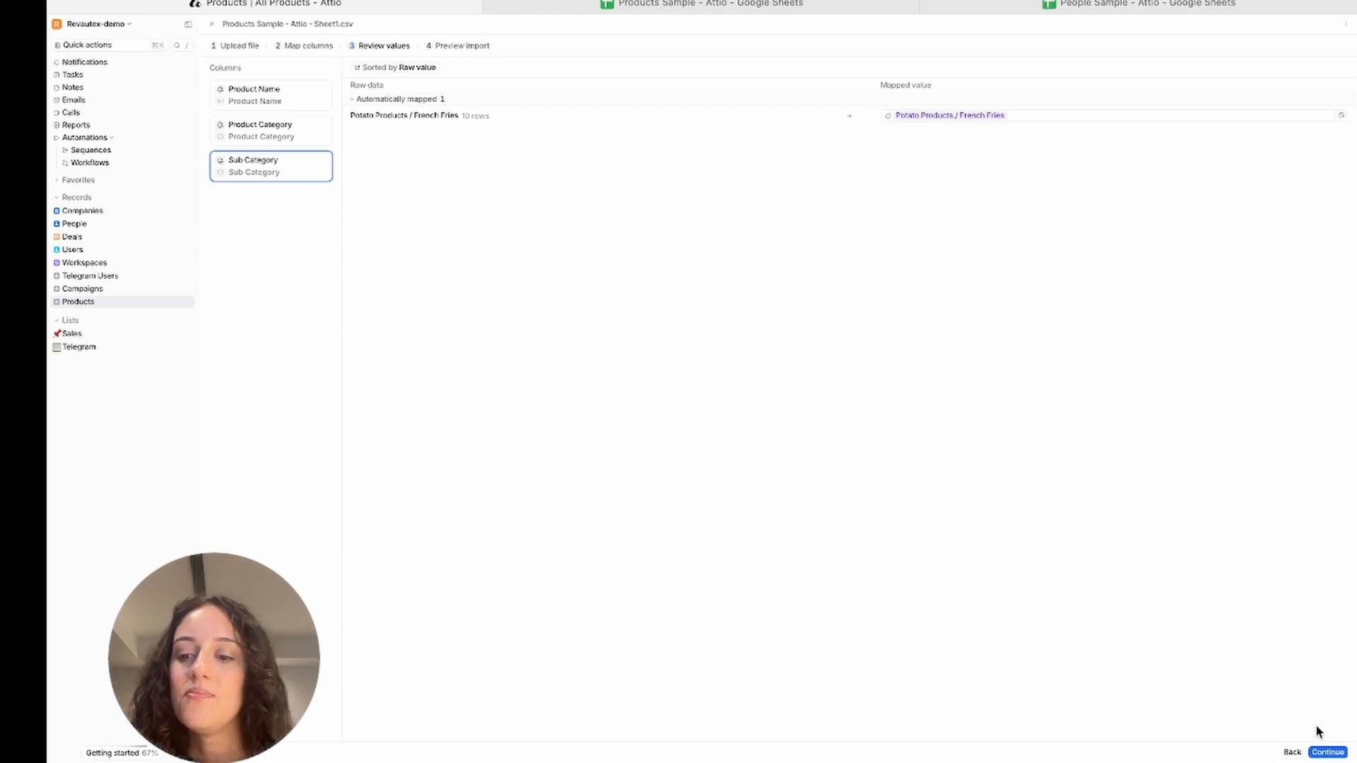
Continue to the import preview and start the product import
left_click(1335, 752)
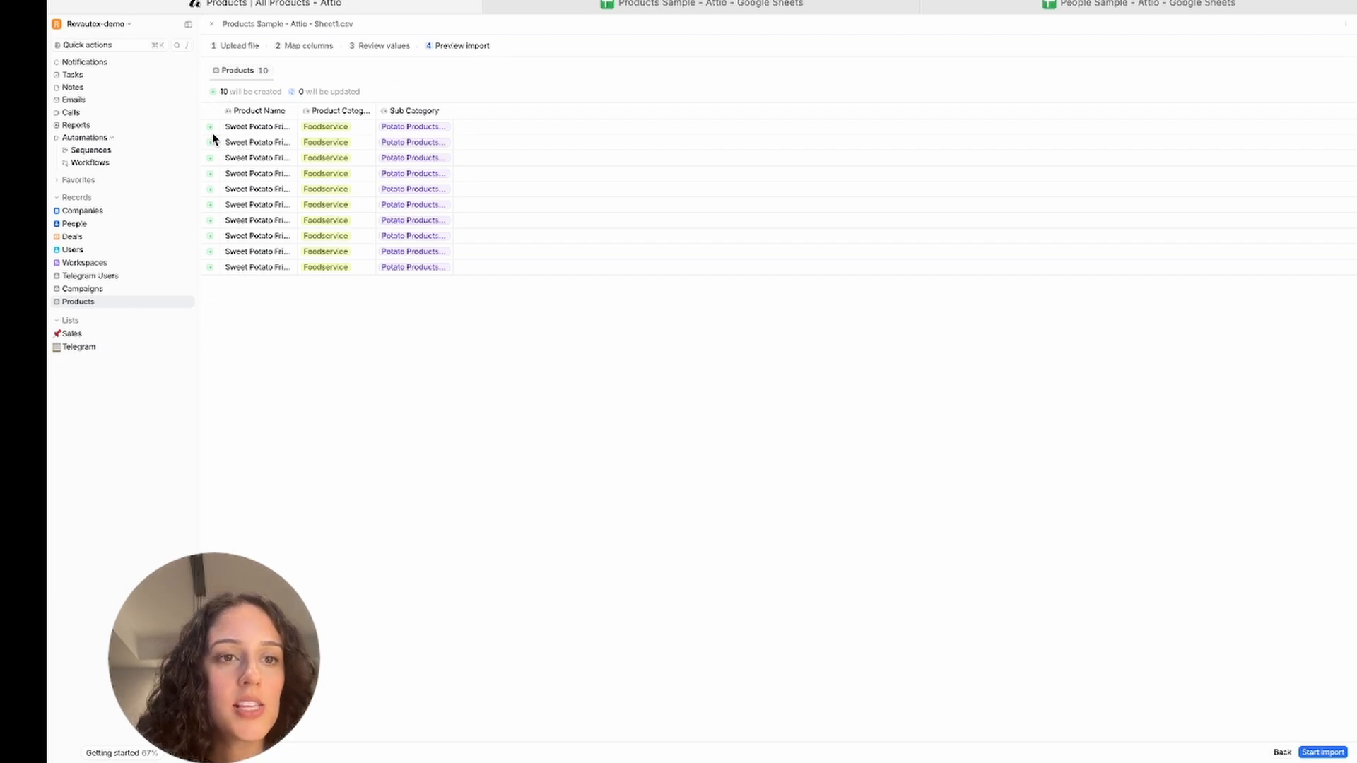
scroll(213, 133, "up", 5)
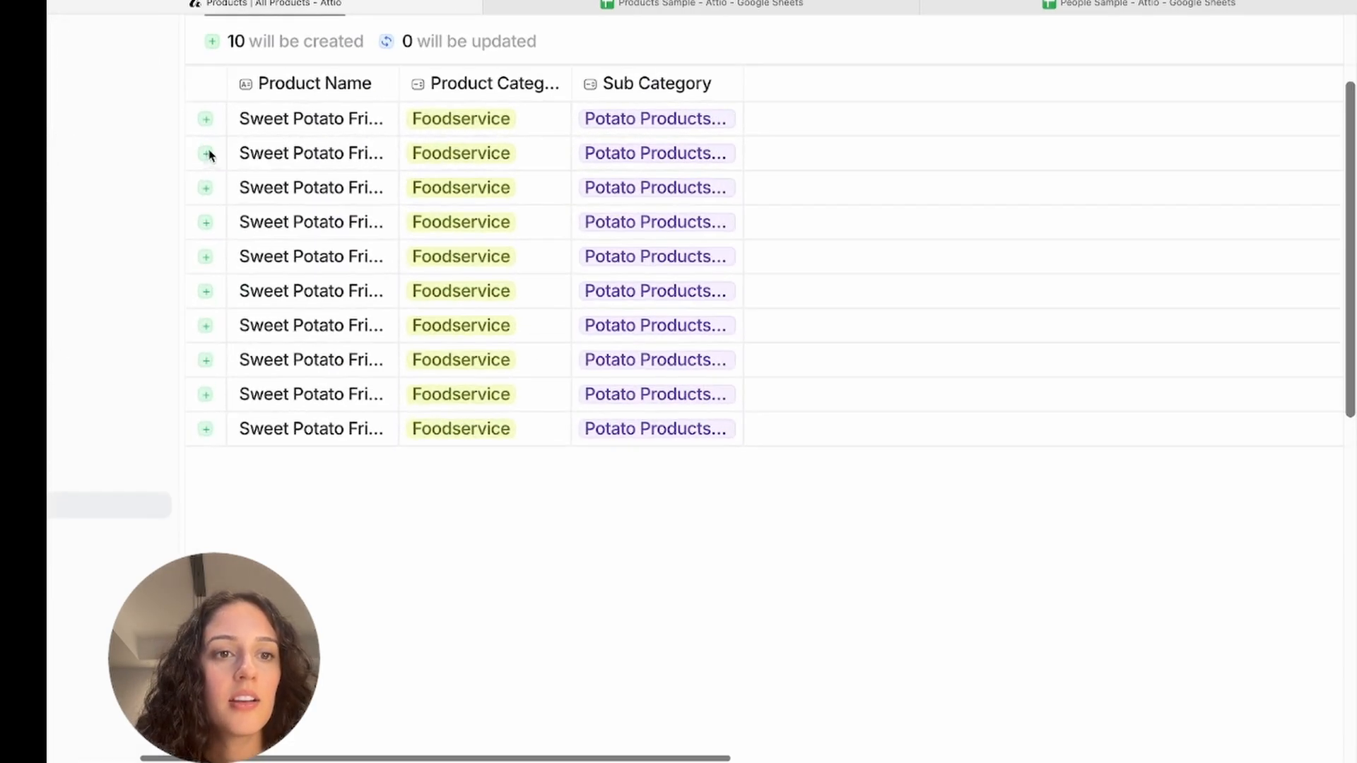
scroll(203, 175, "up", 1)
scroll(203, 179, "up", 1)
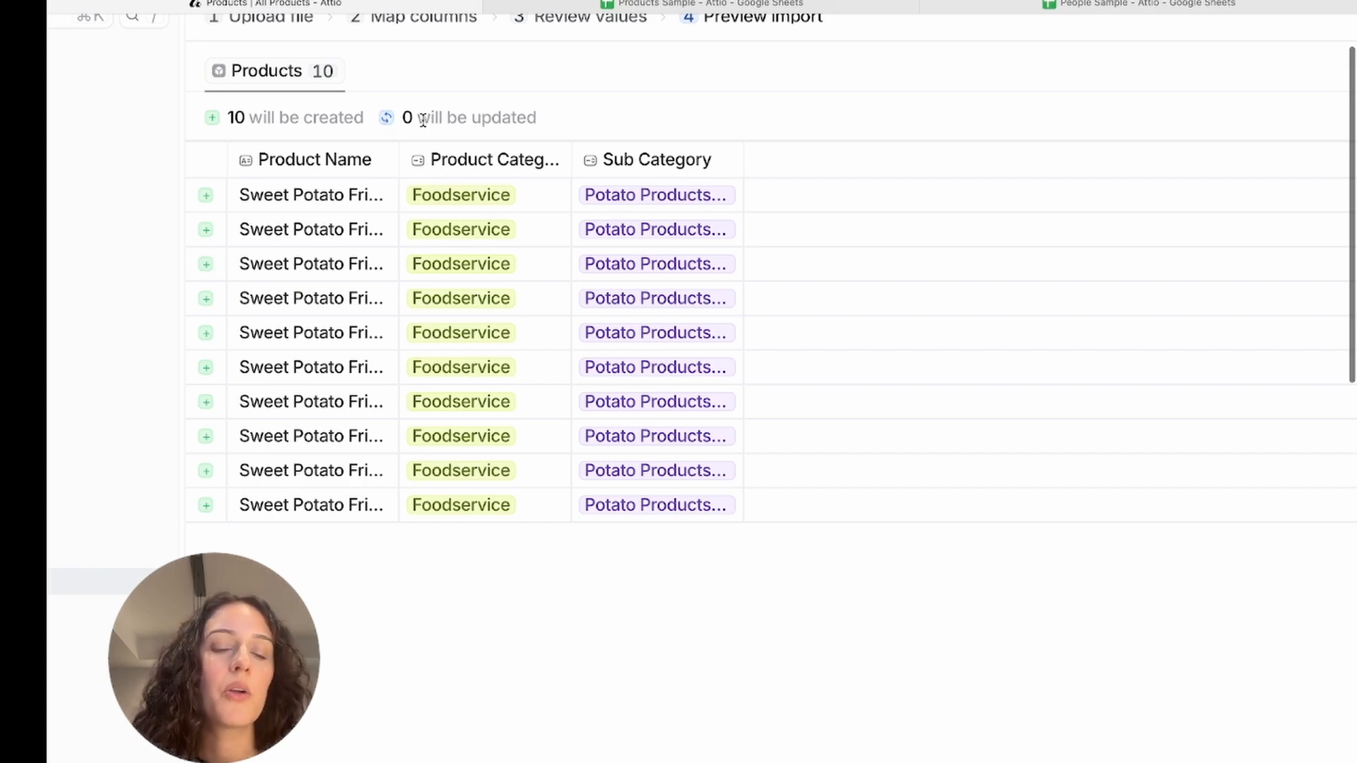
scroll(467, 113, "down", 5)
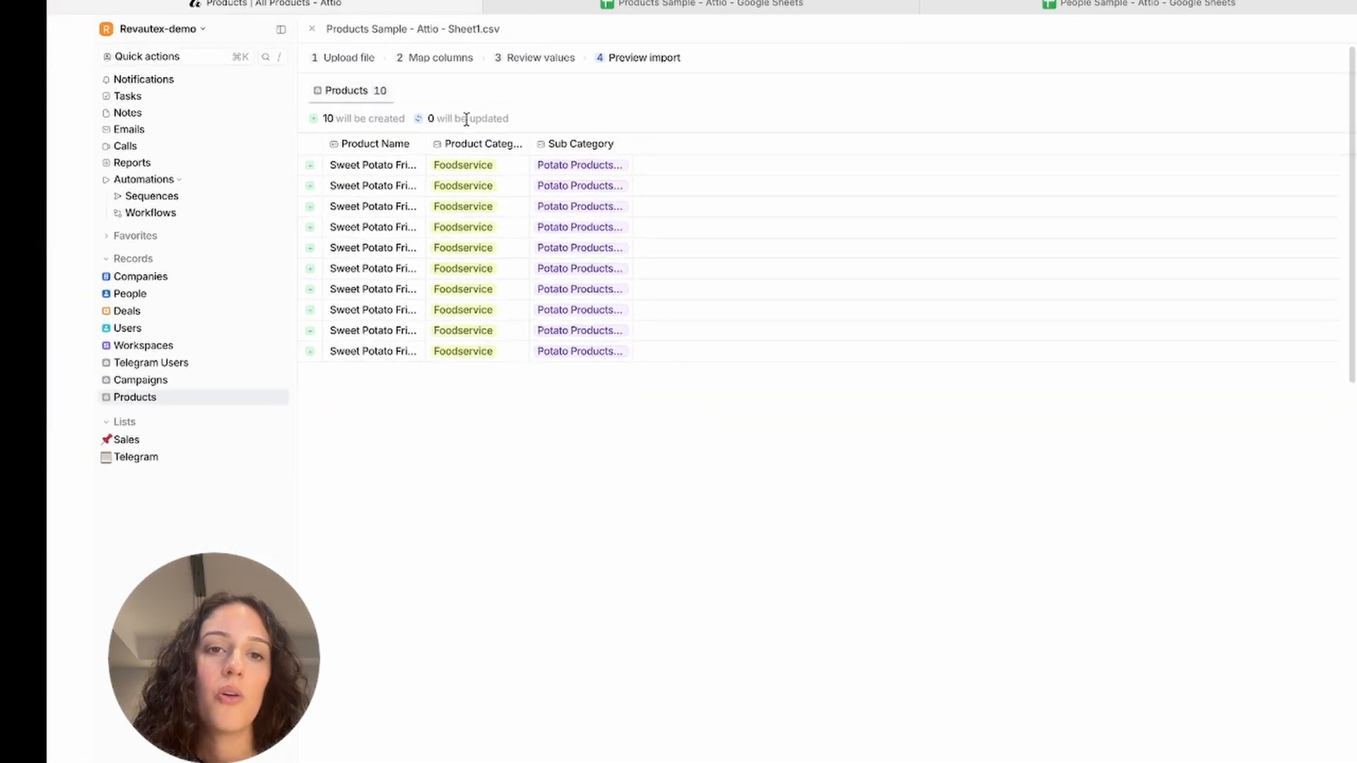
scroll(466, 118, "right", 2)
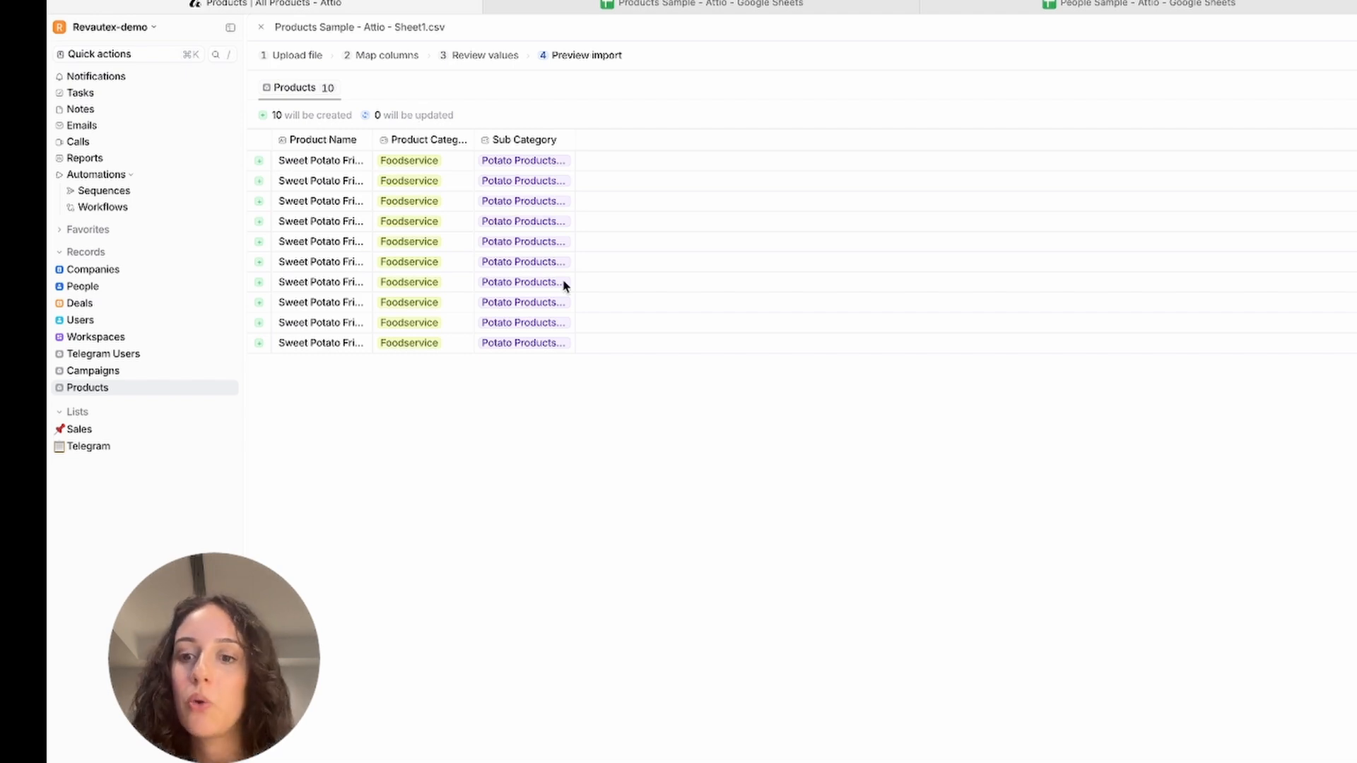
key("super+minus")
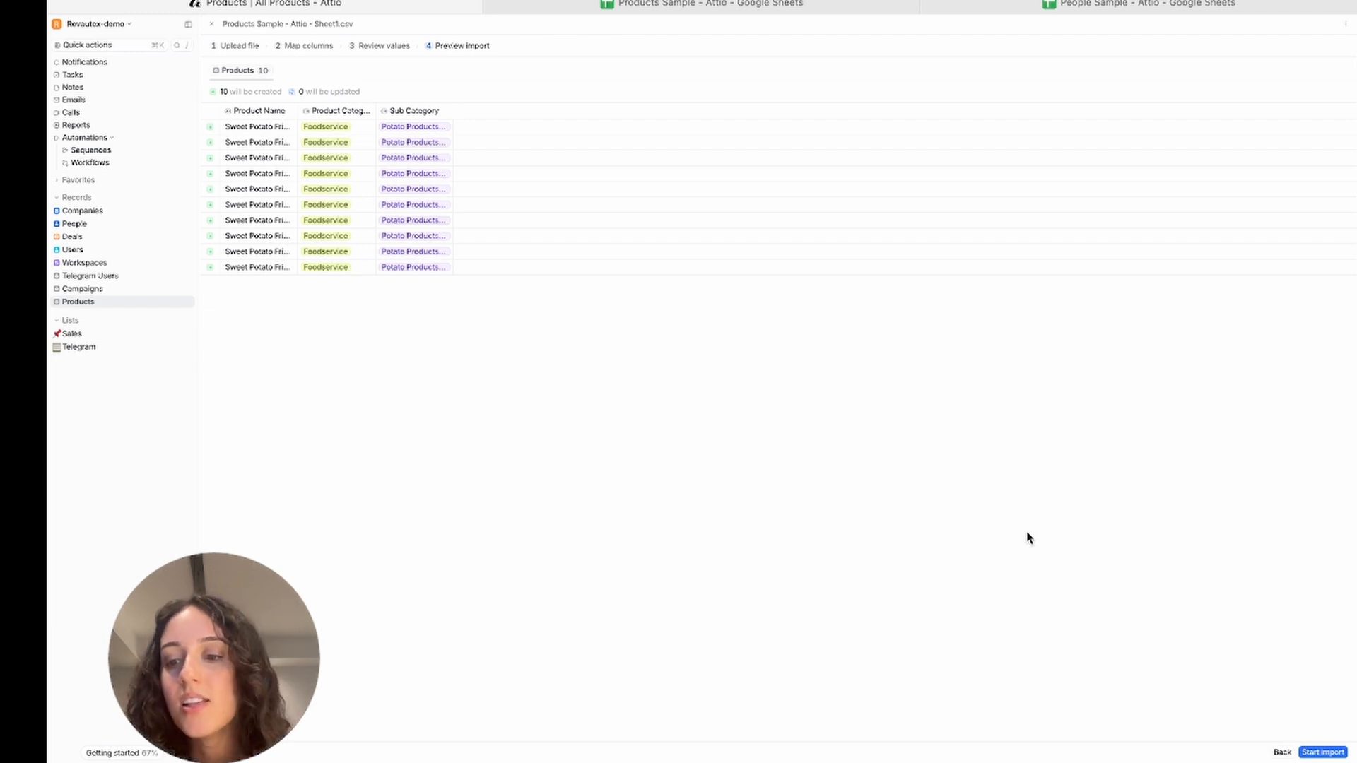
left_click(1323, 752)
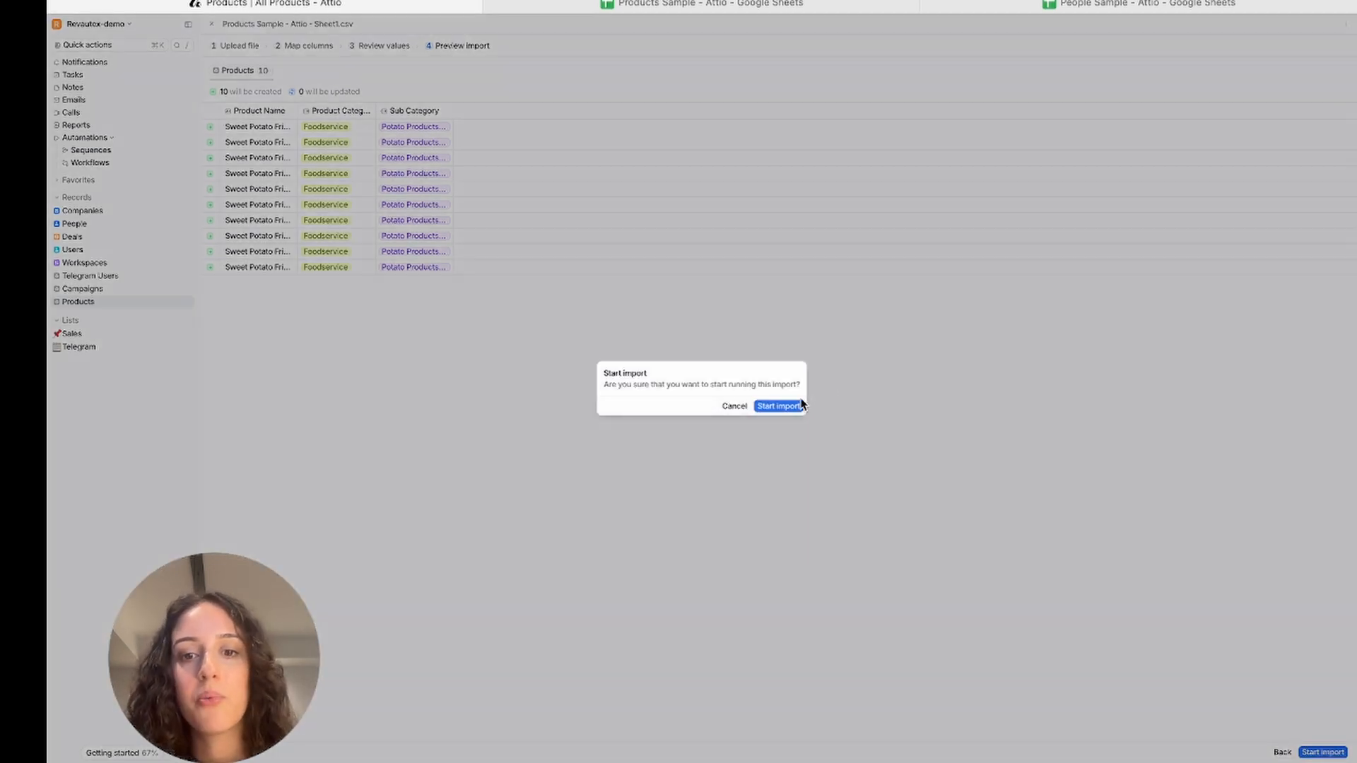
left_click(779, 405)
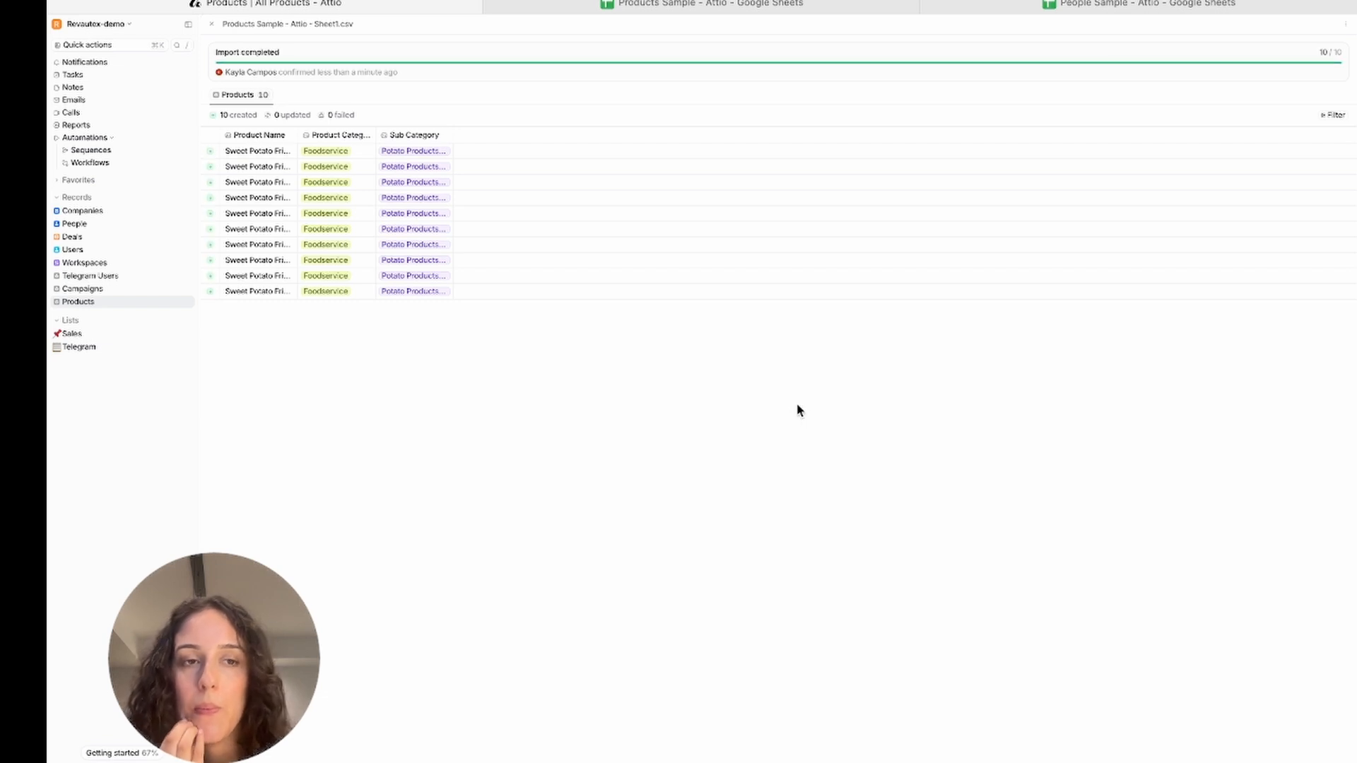
Switch to the People Sample sheet and download it as a Comma Separated Values (.csv) file
left_click(101, 303)
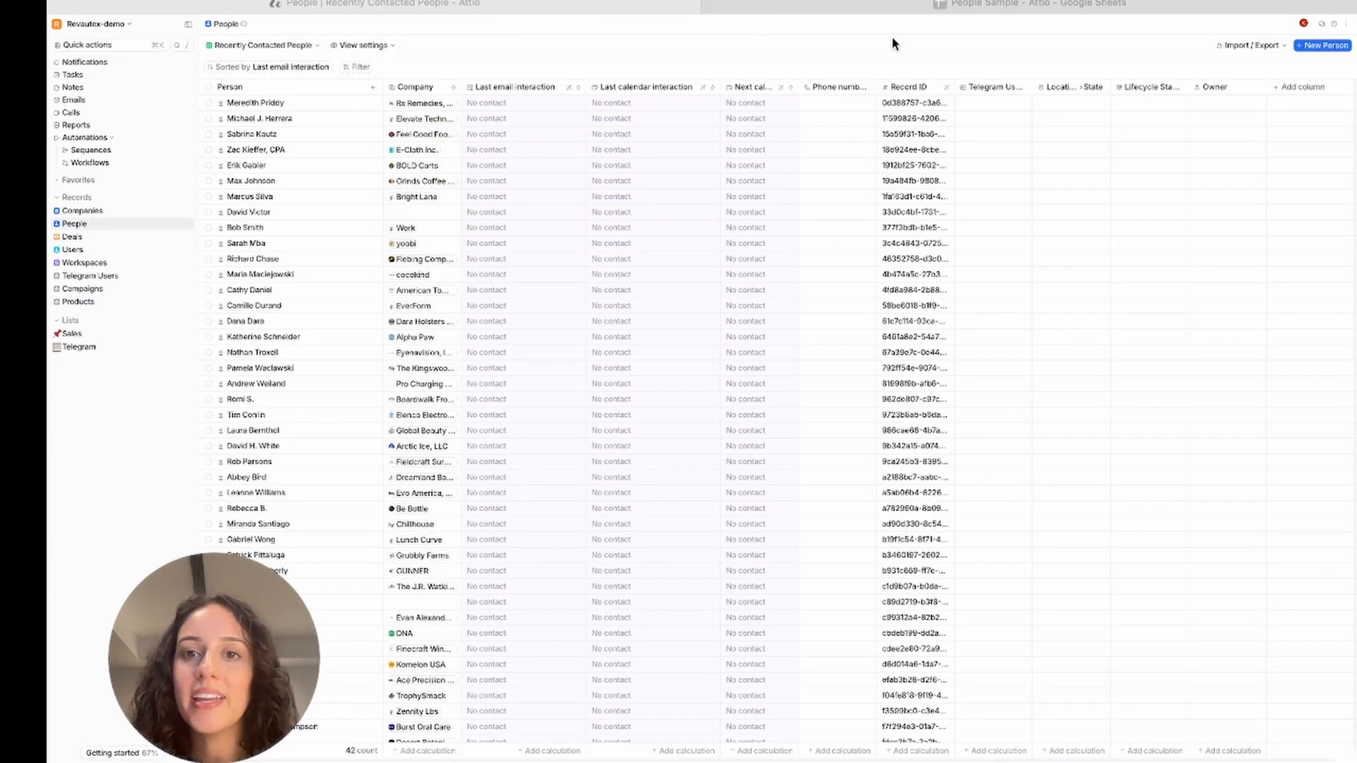
left_click(888, 7)
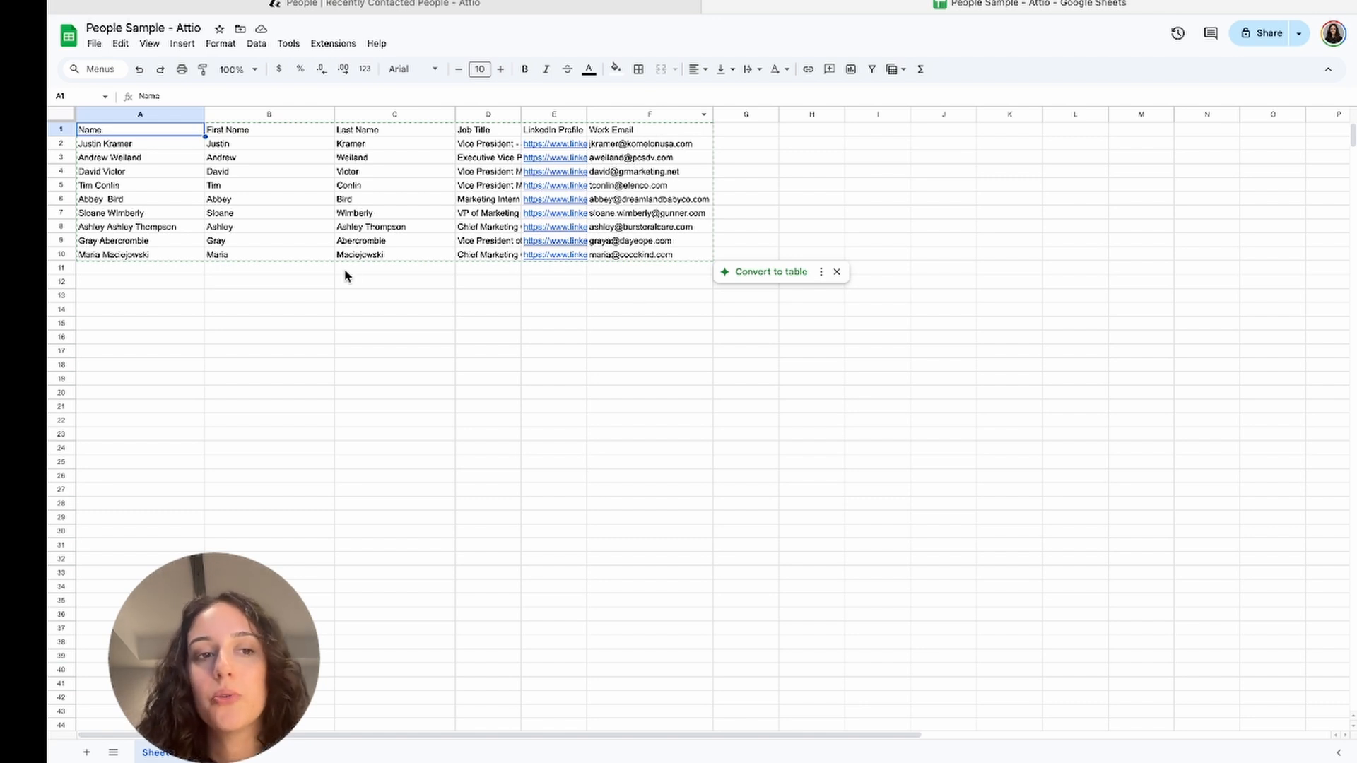
left_click(95, 45)
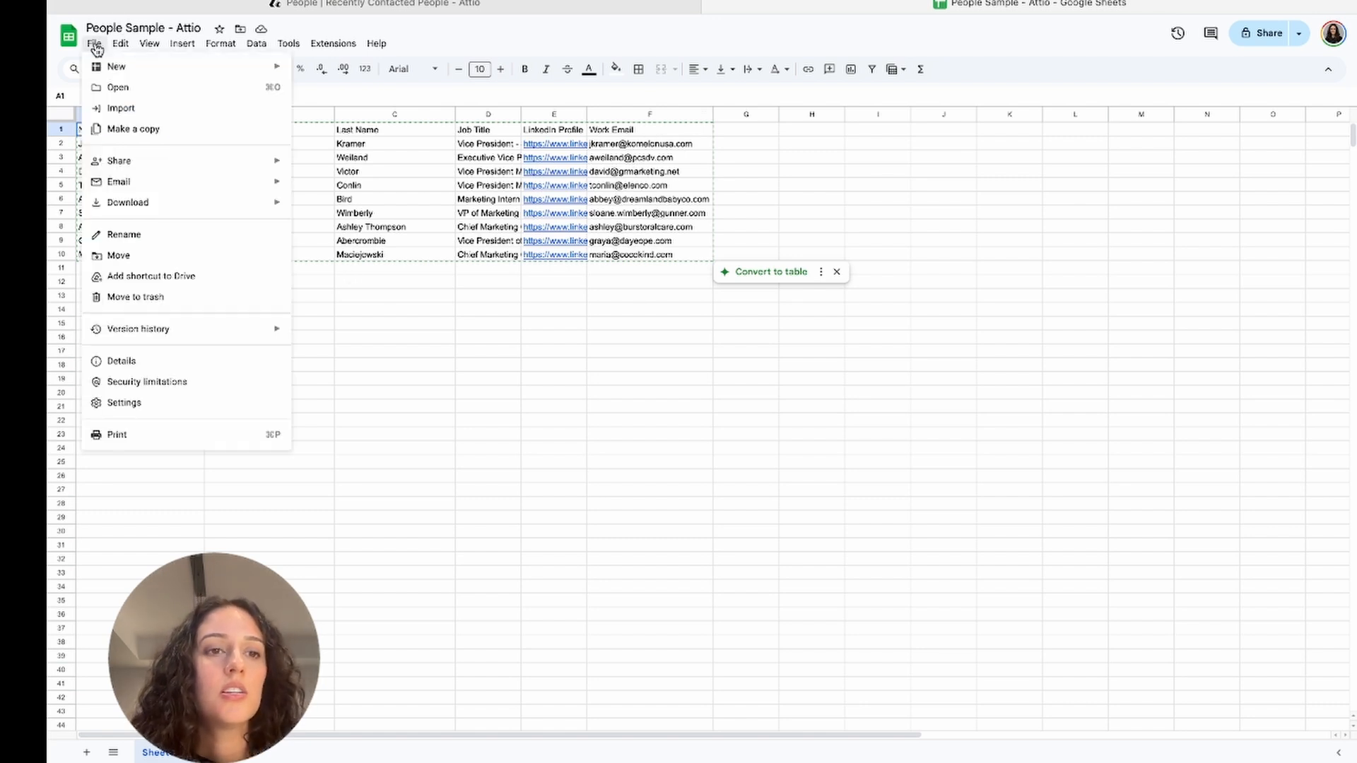
mouse_move(232, 206)
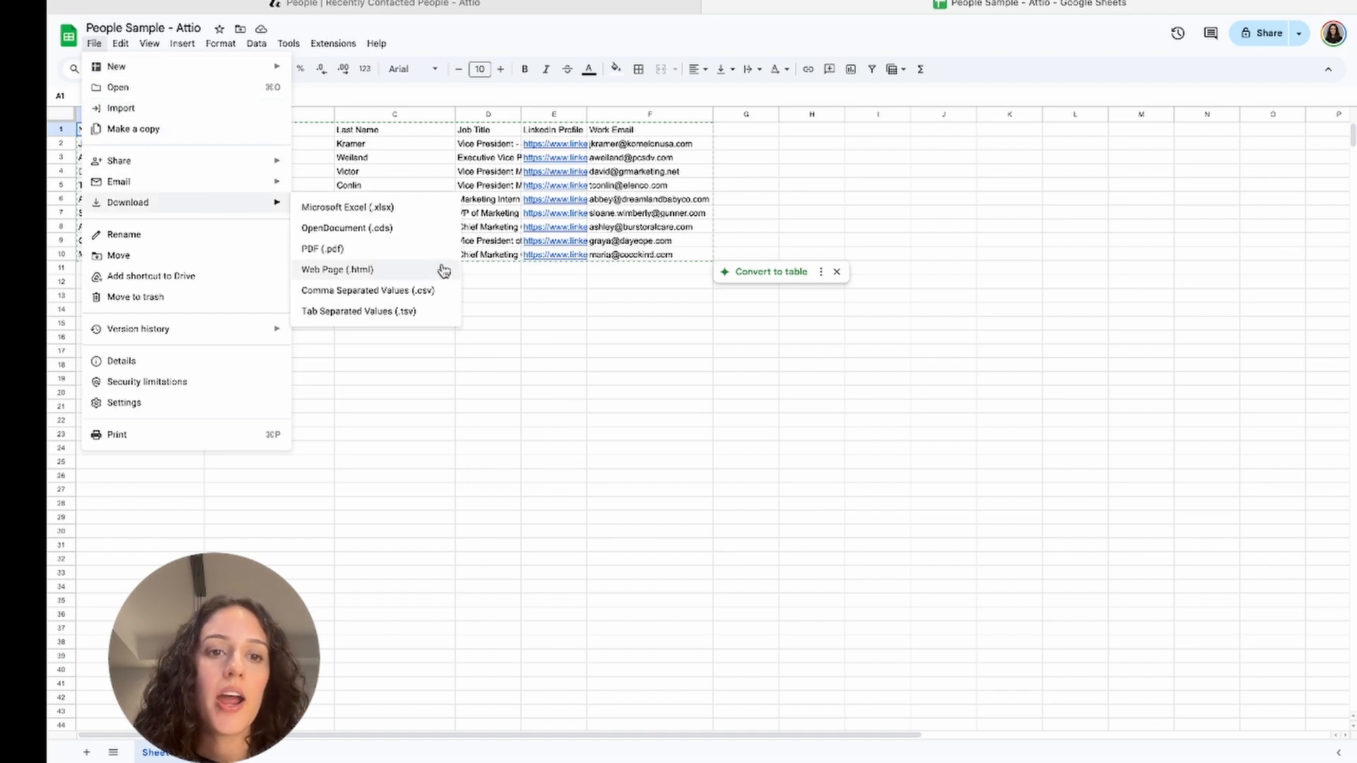
left_click(436, 291)
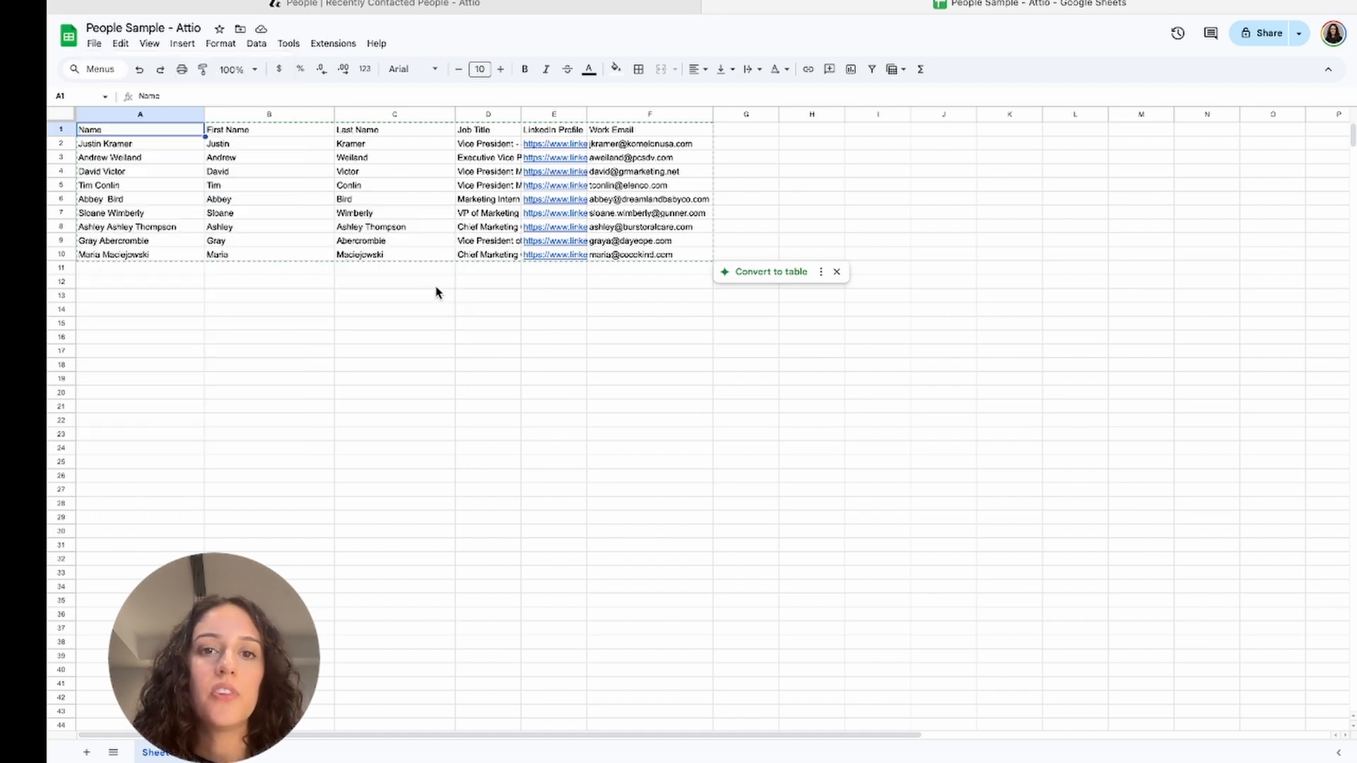
Start a CSV import into People and upload the file People Sample - Attio - Sheet1.csv
left_click(627, 4)
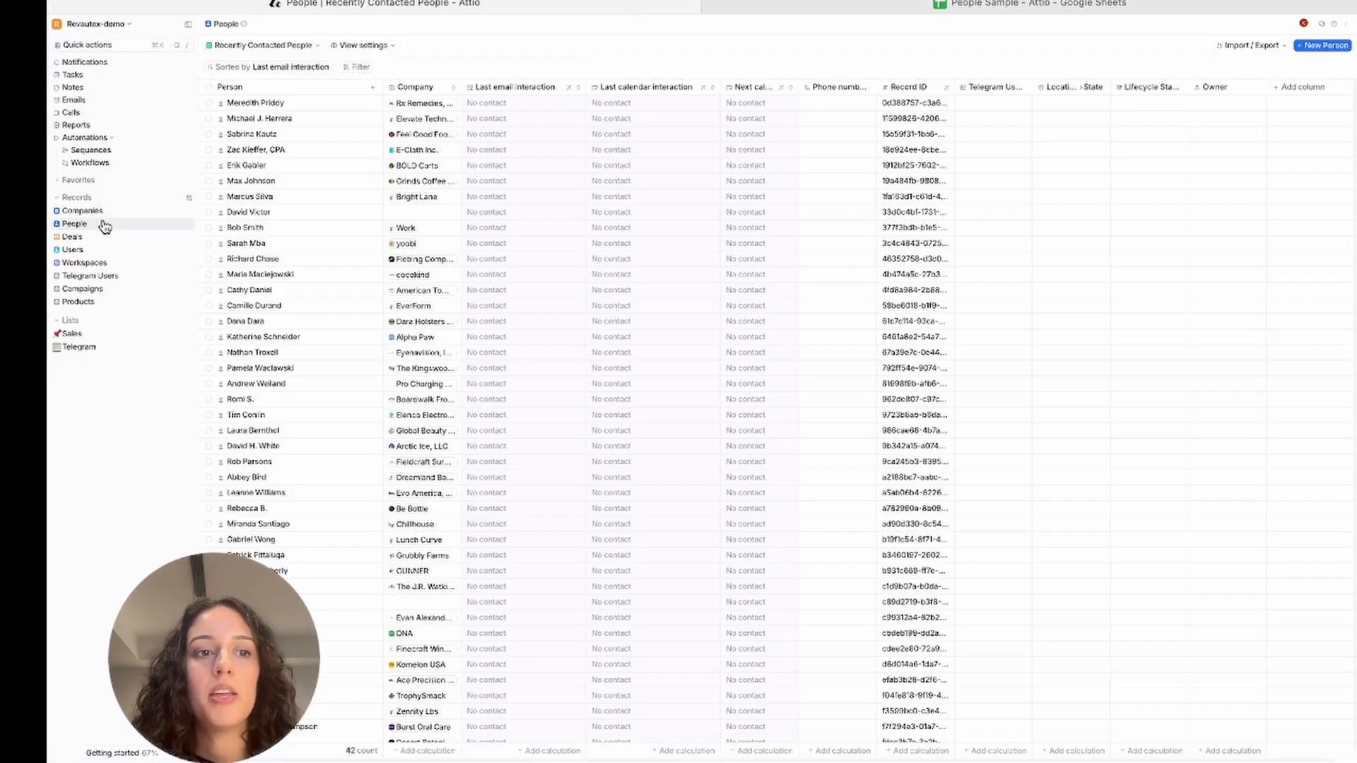
left_click(1252, 45)
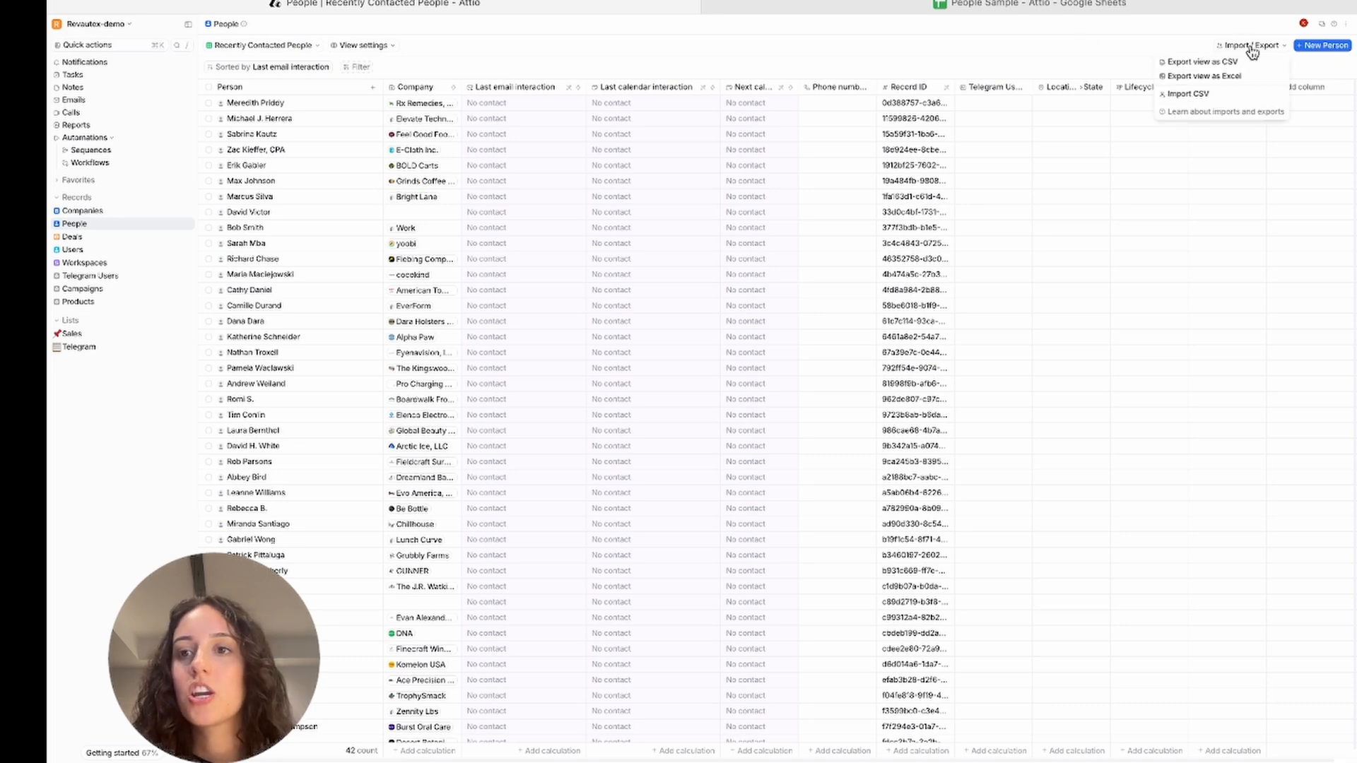
left_click(1212, 94)
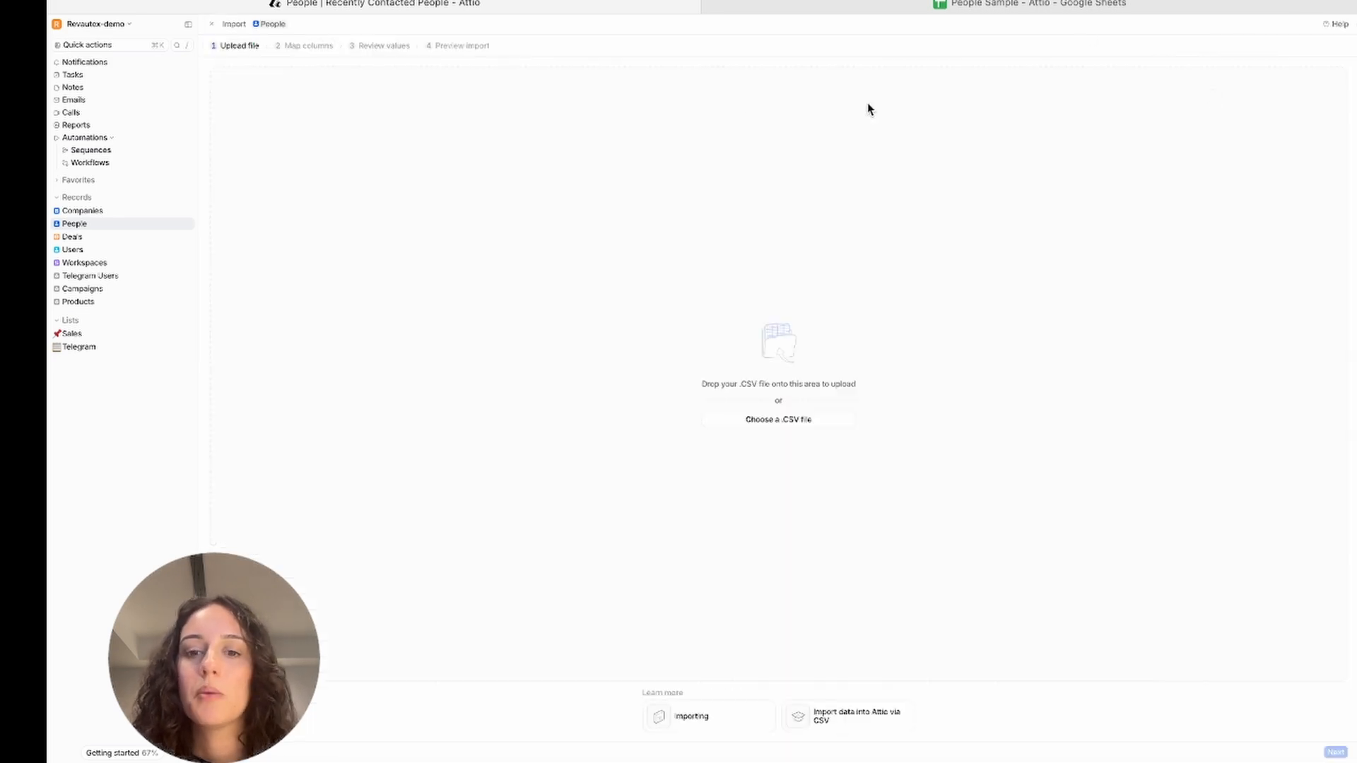
left_click(814, 425)
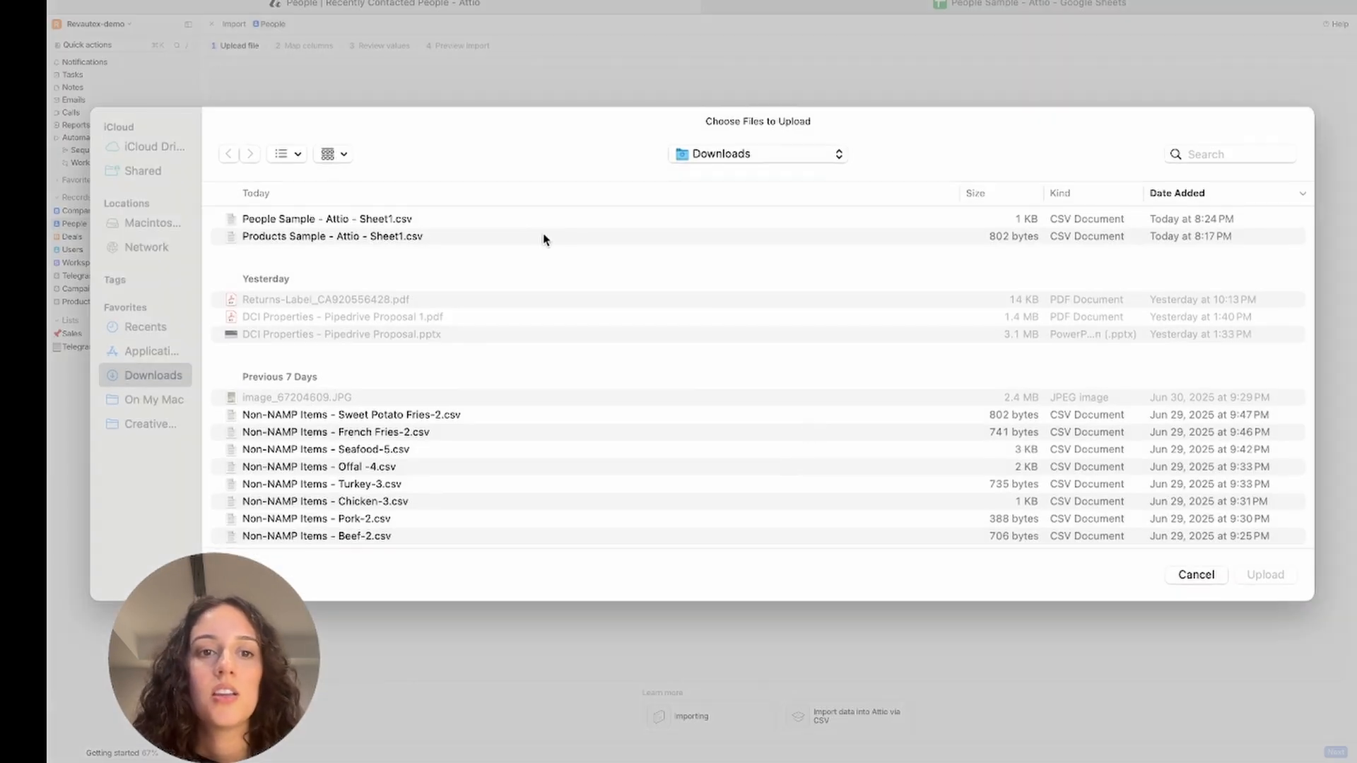
double_click(483, 221)
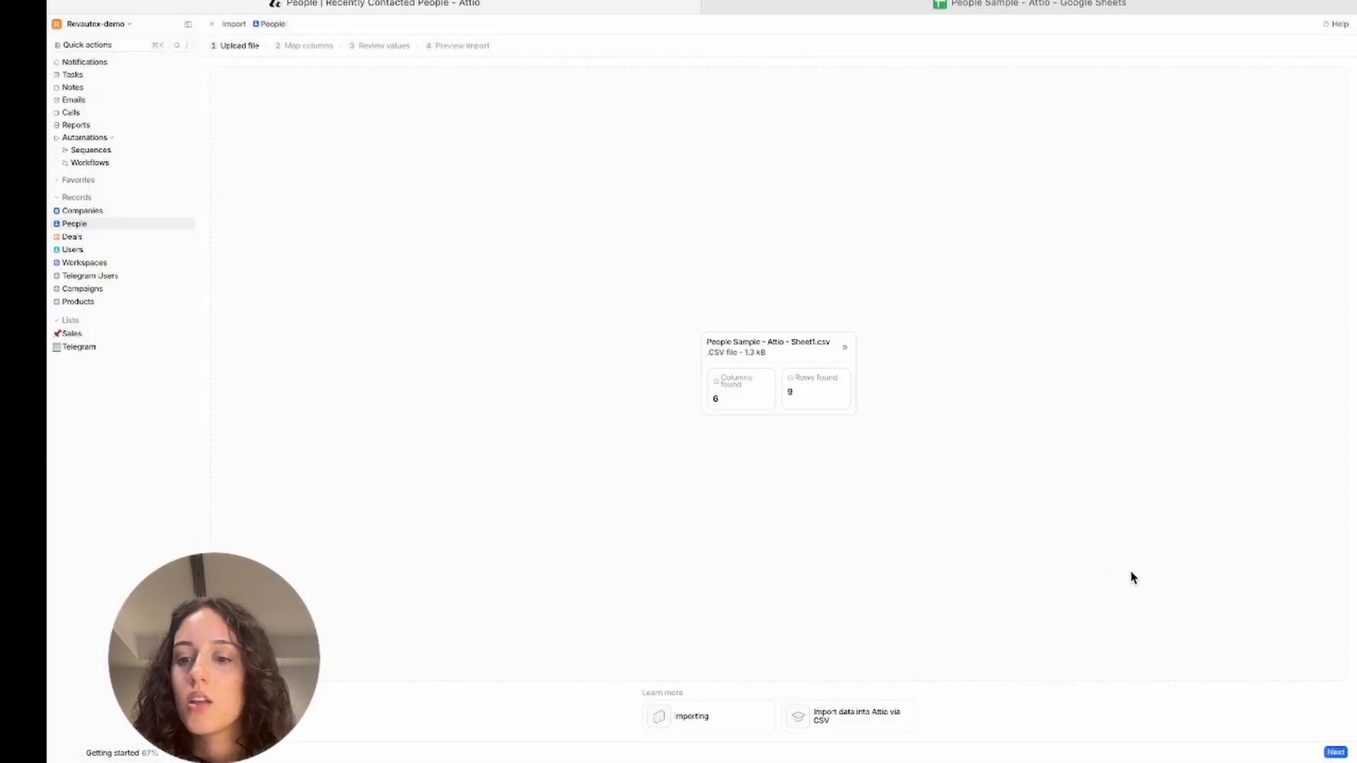
left_click(1336, 753)
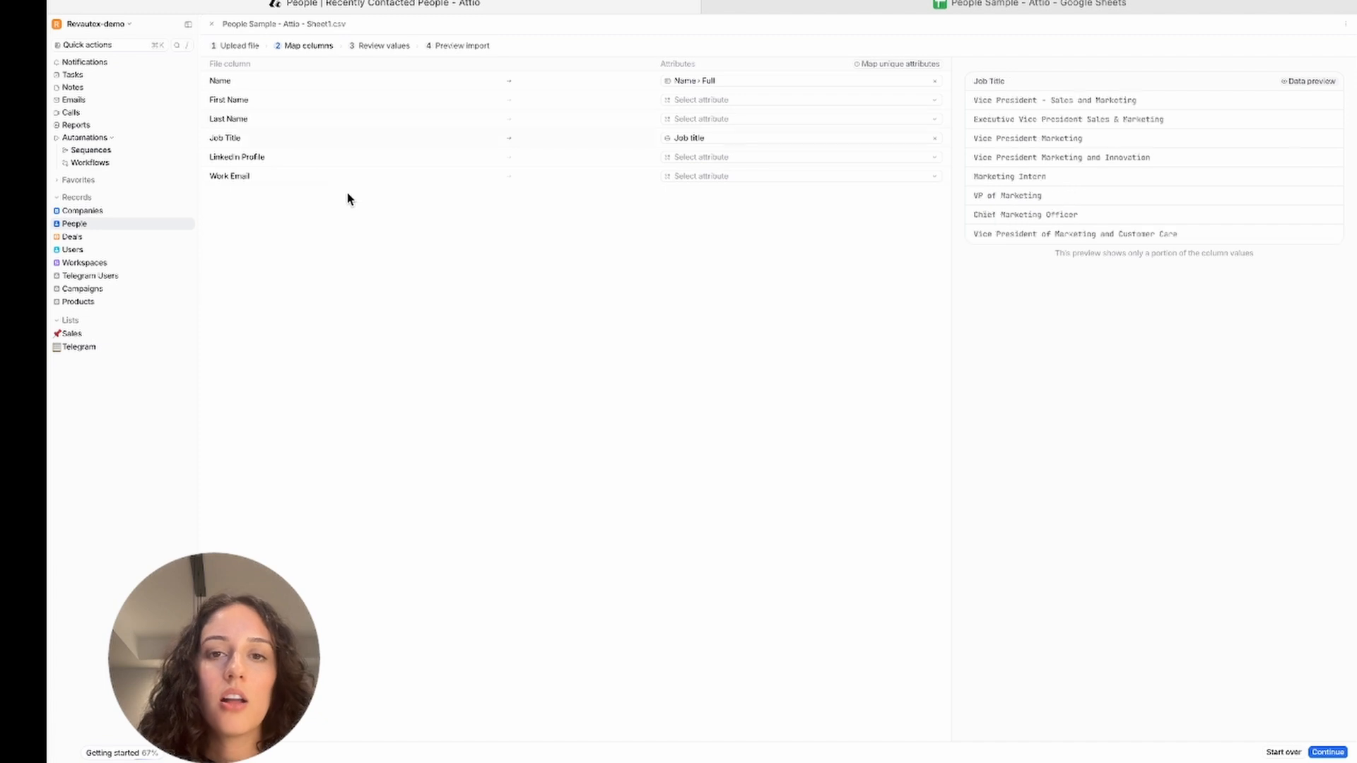
Map the First Name column to Name › First and the Last Name column to Name › Last
left_click(839, 103)
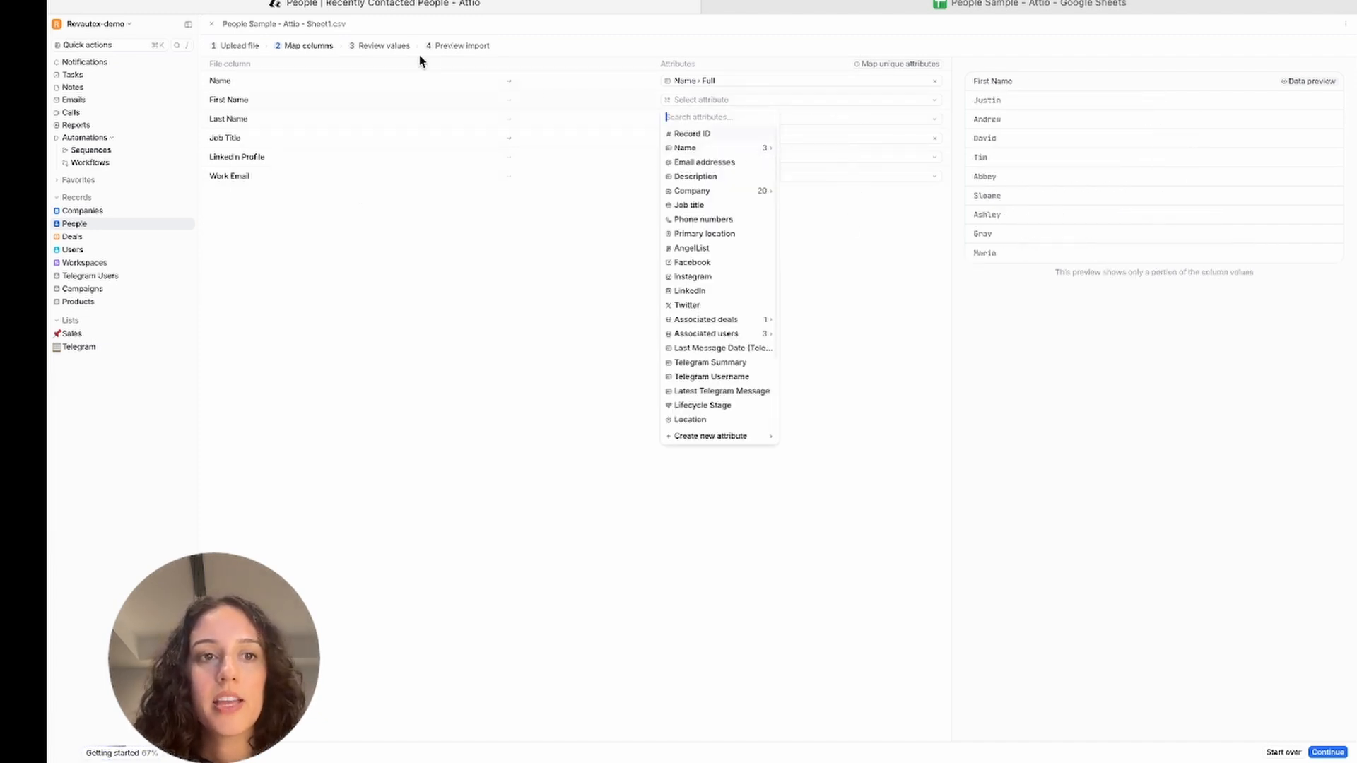
left_click(687, 149)
left_click(710, 163)
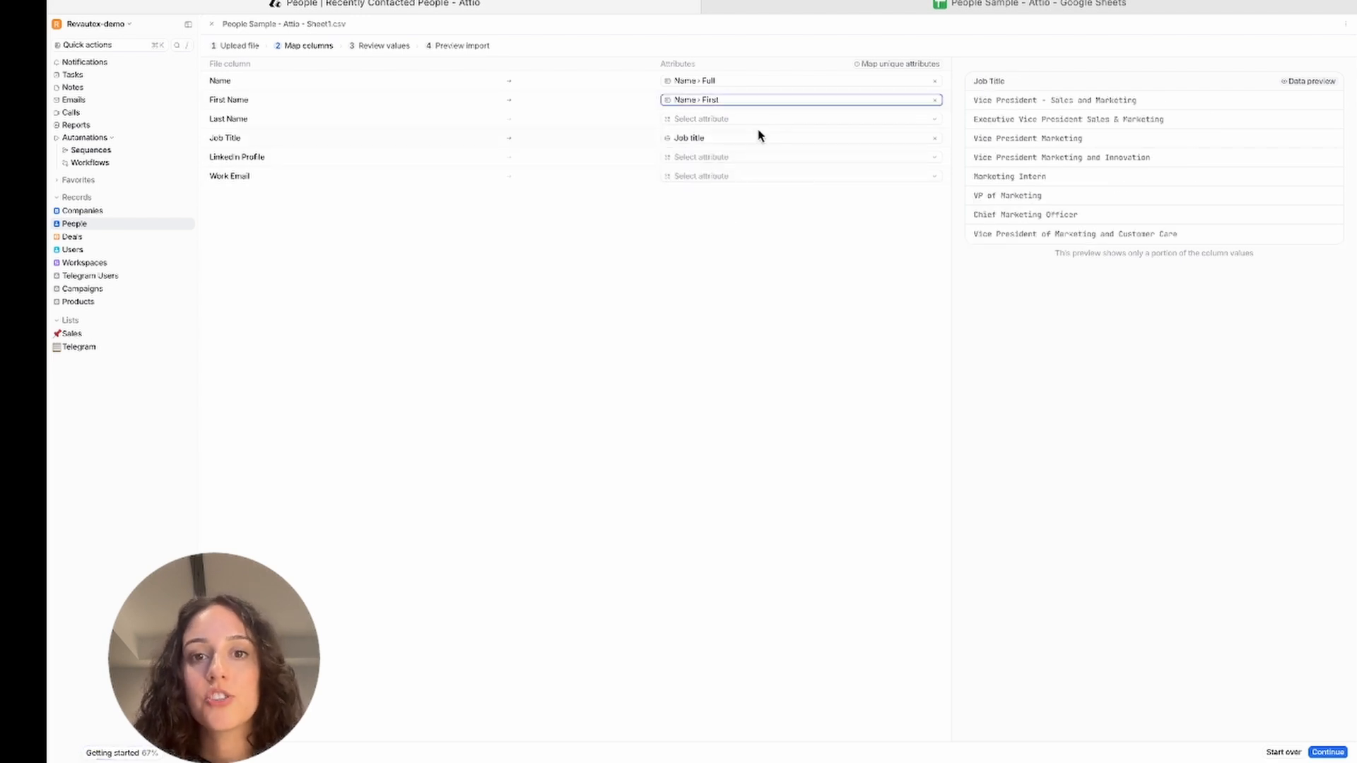
left_click(744, 122)
left_click(728, 168)
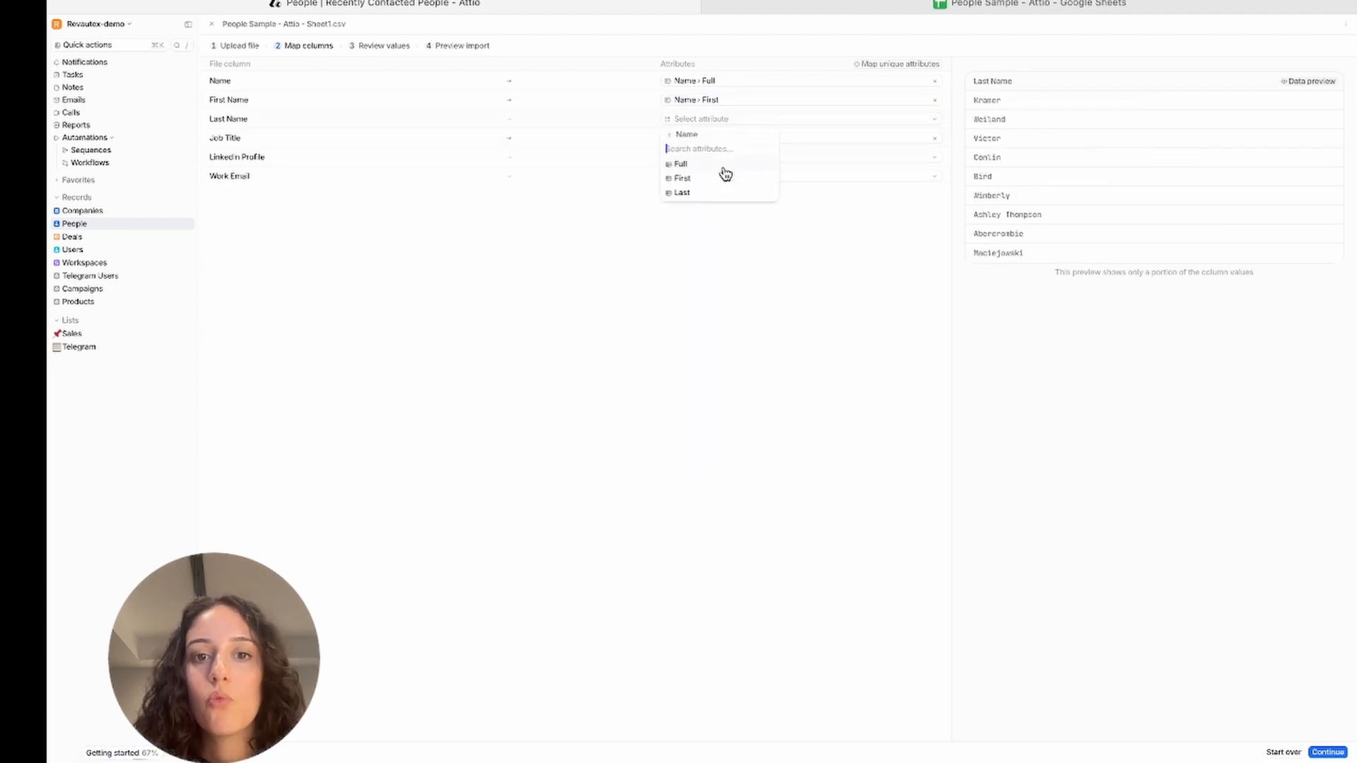
left_click(711, 197)
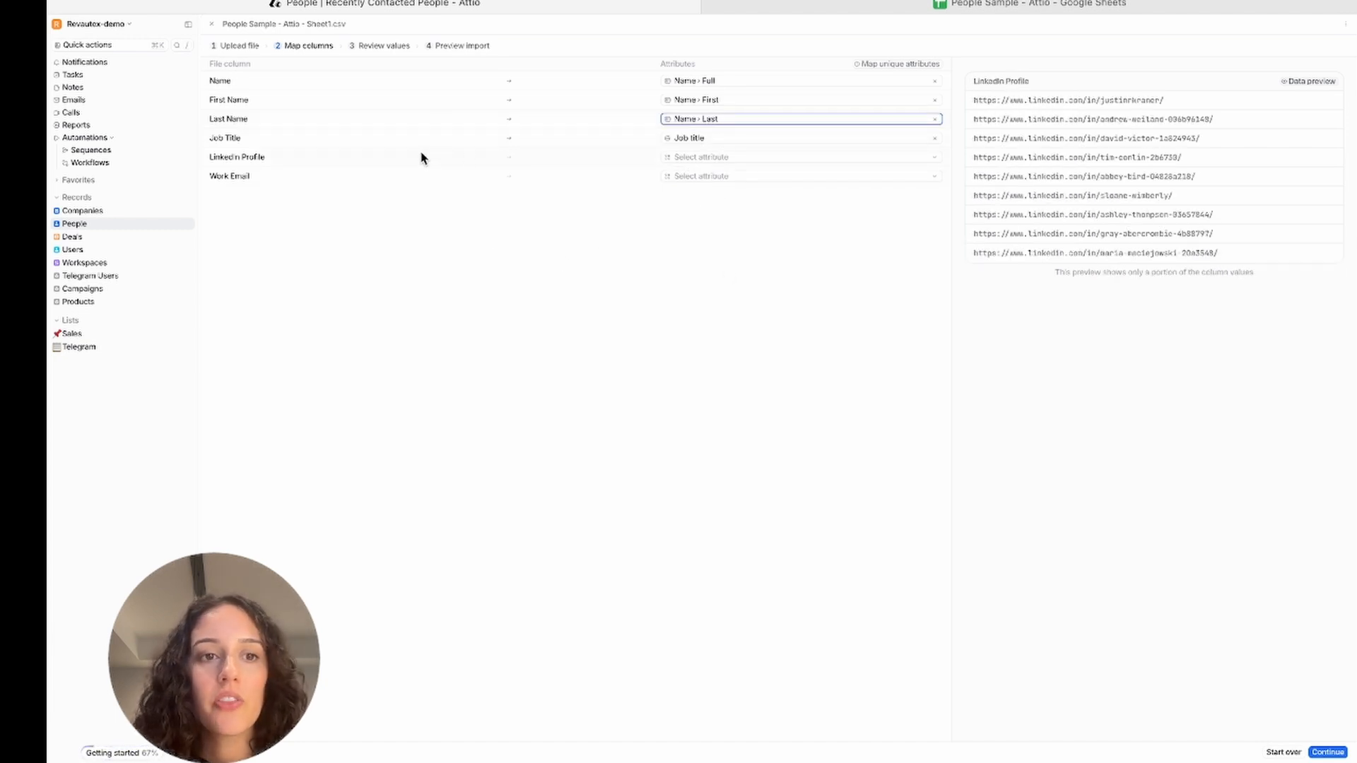
Map the Linkedin Profile column to LinkedIn and the Work Email column to Email addresses
left_click(706, 160)
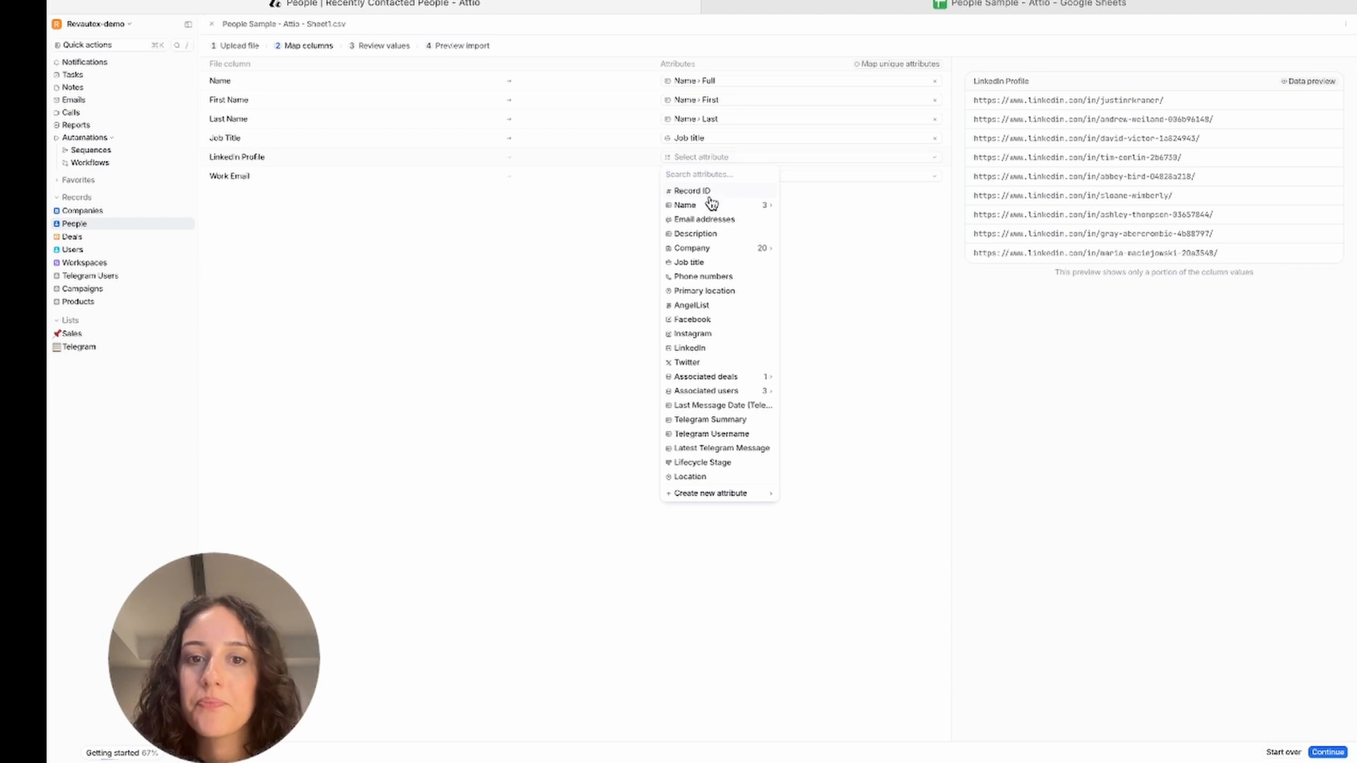
scroll(716, 269, "down", 2)
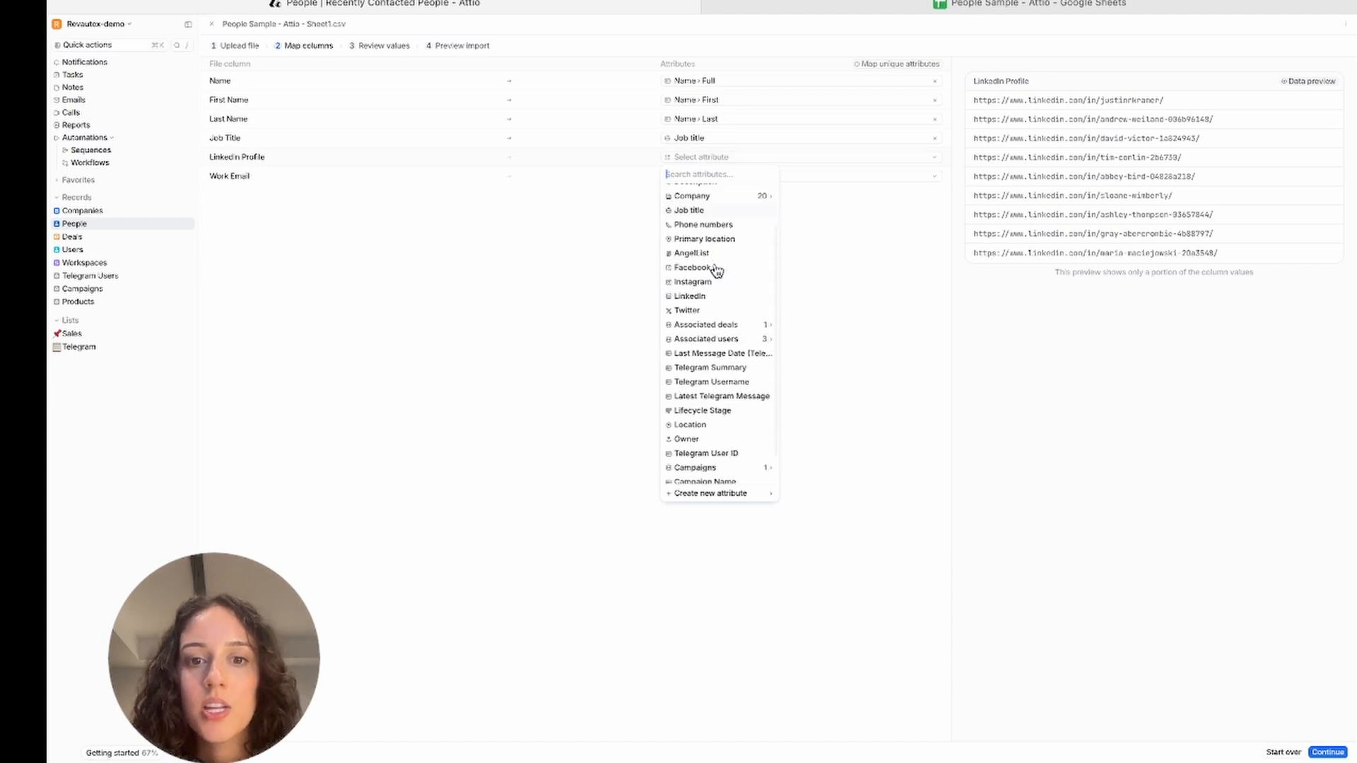
left_click(705, 300)
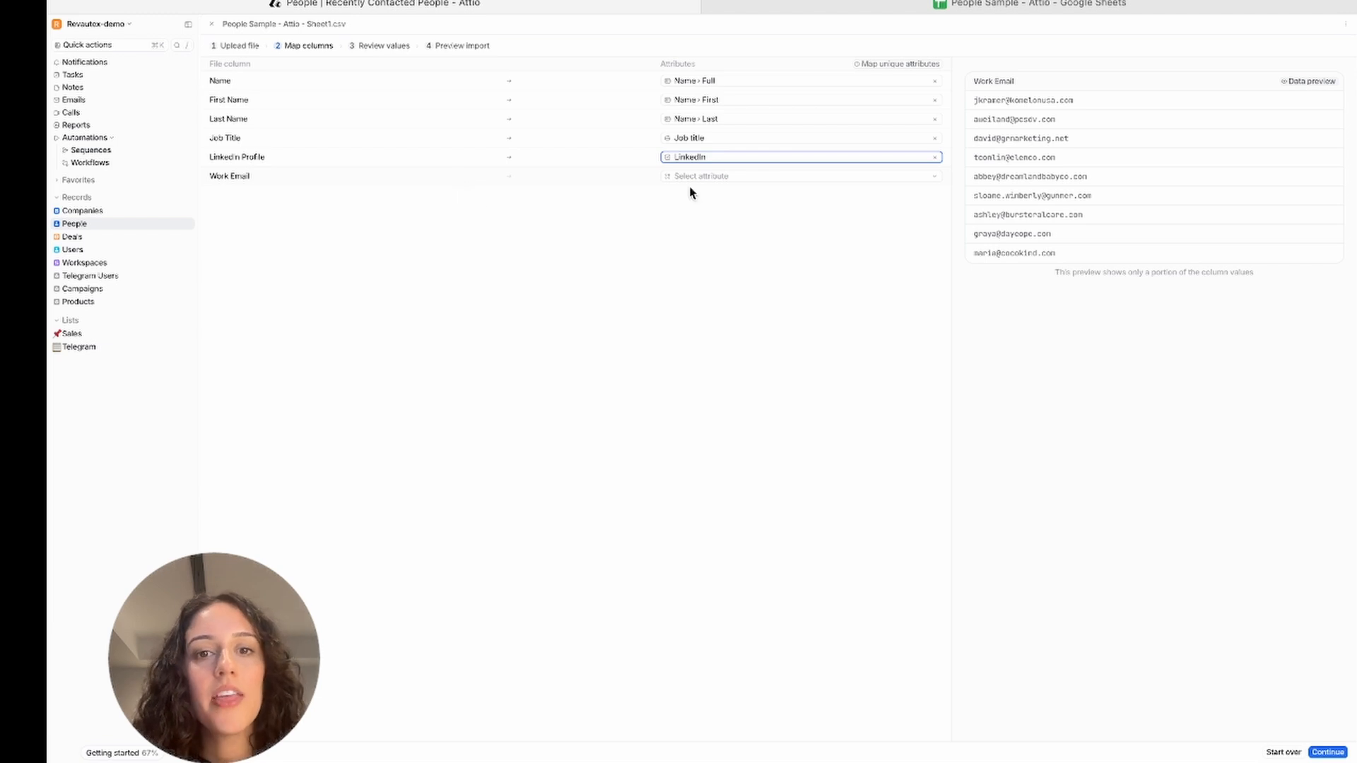
left_click(714, 185)
left_click(719, 240)
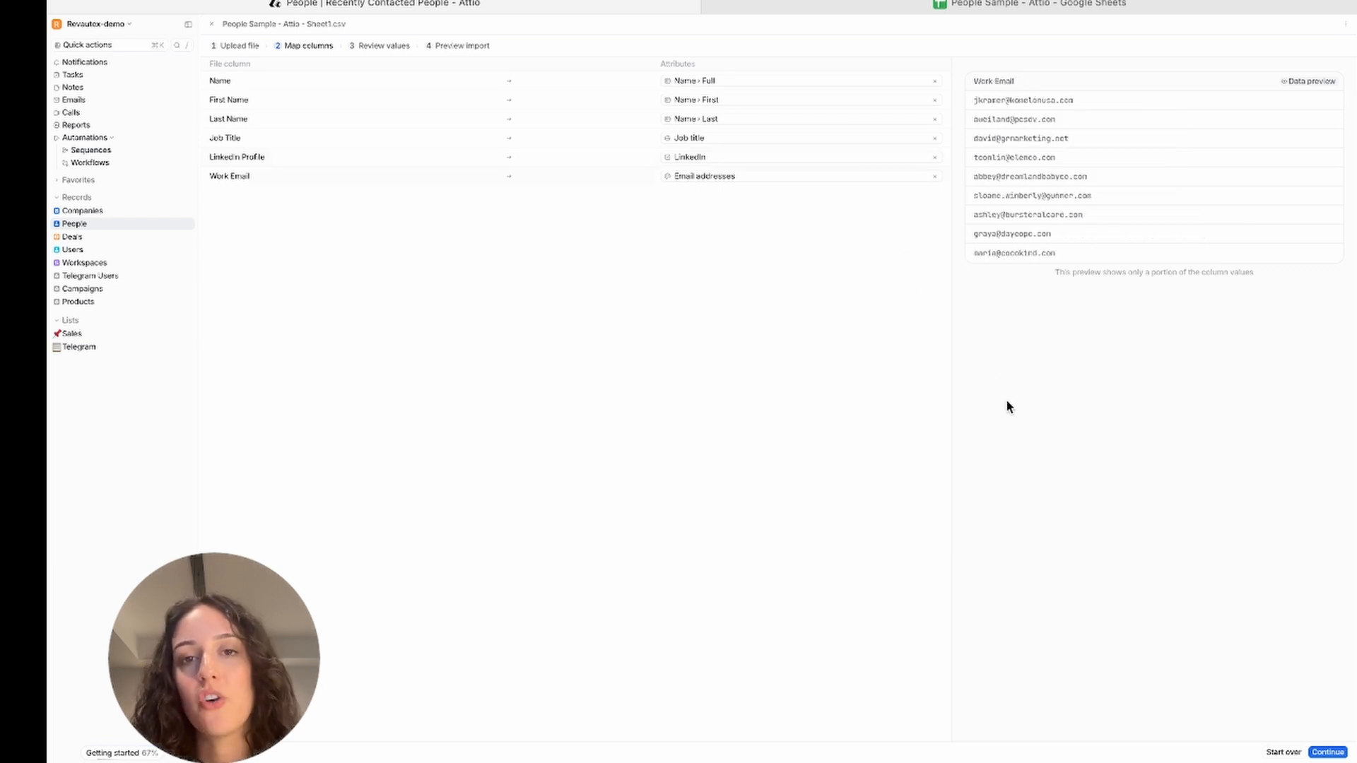
Review the mapped values of each people column and continue to the import preview
left_click(1329, 752)
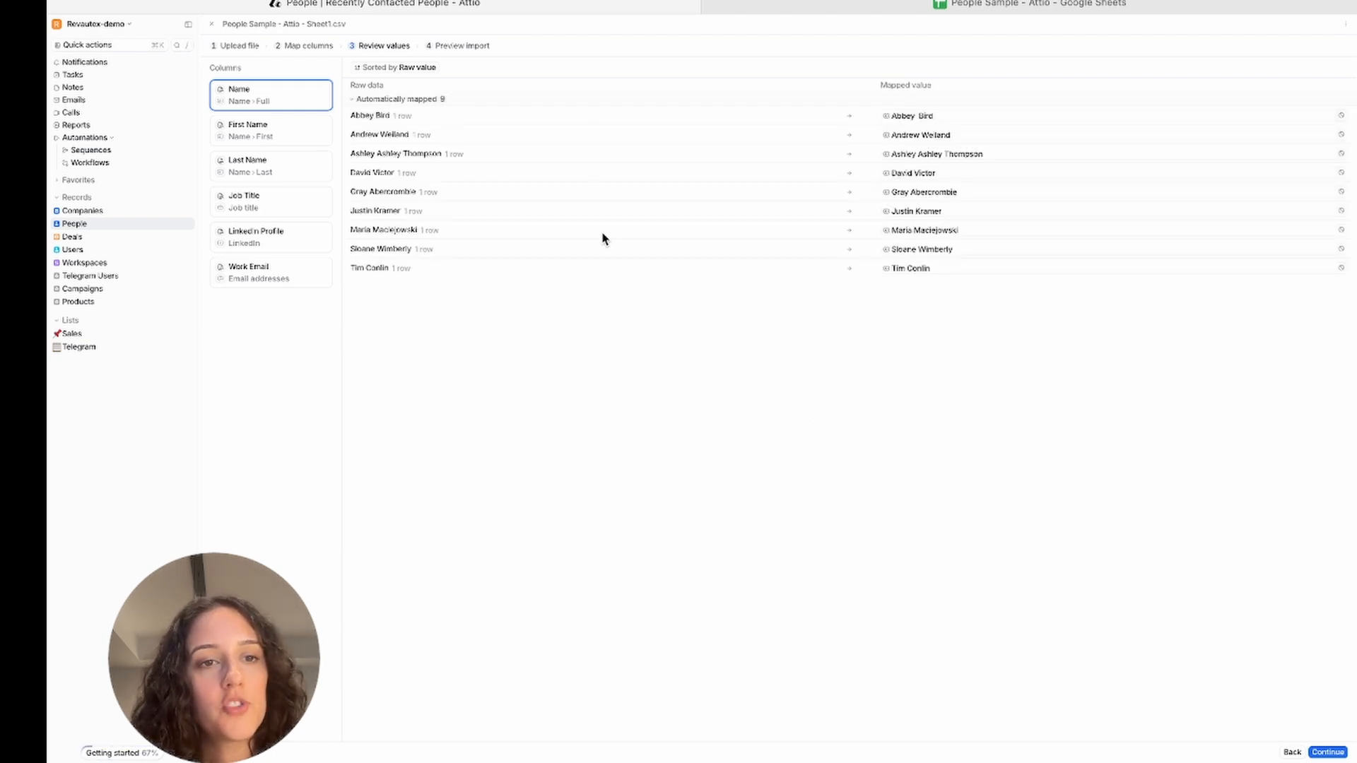
left_click(308, 130)
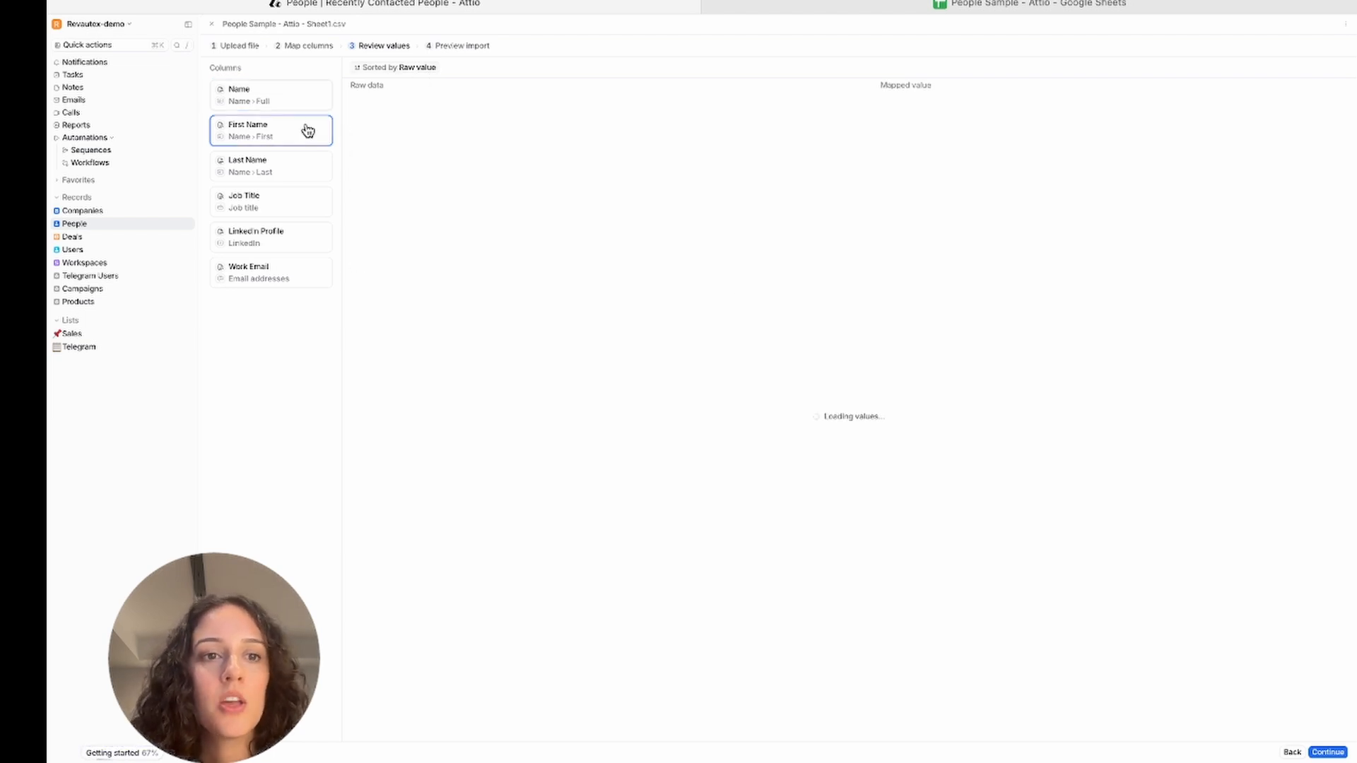
left_click(293, 168)
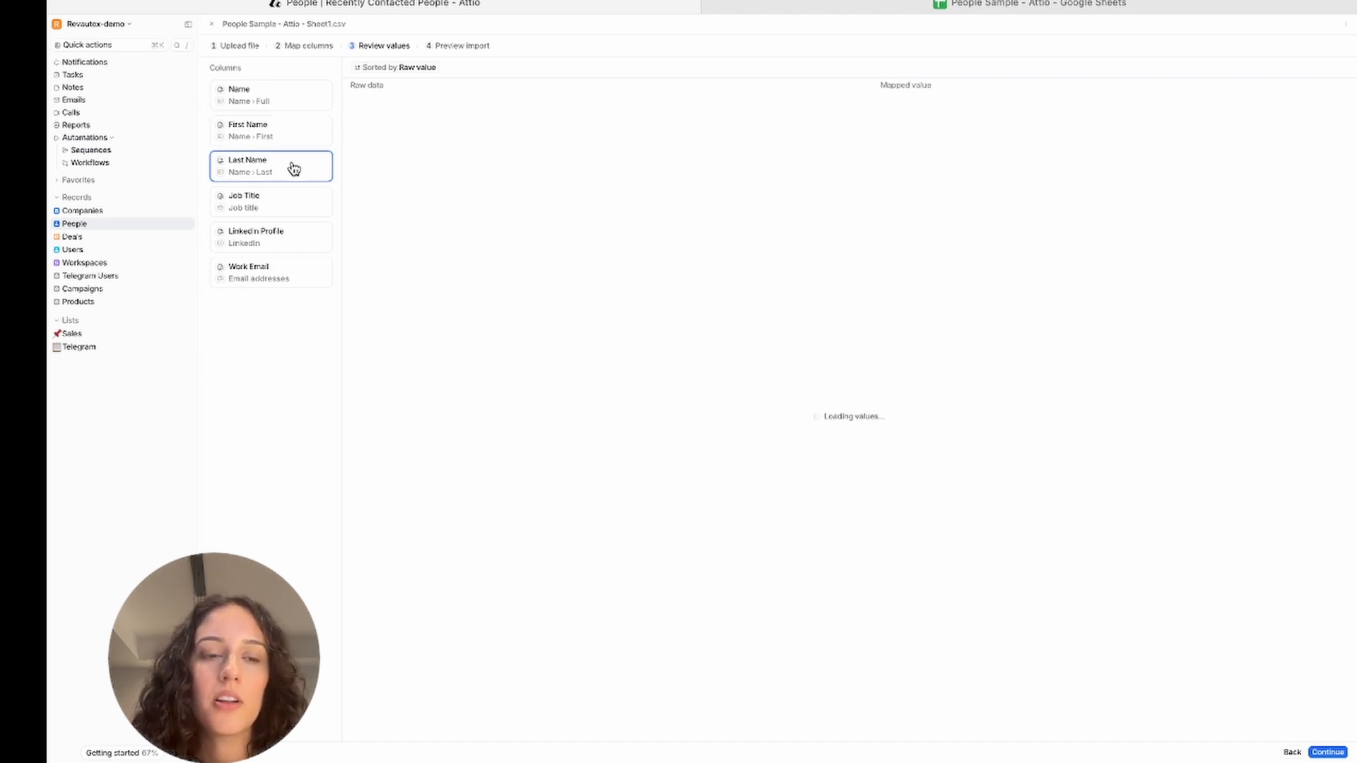
left_click(281, 214)
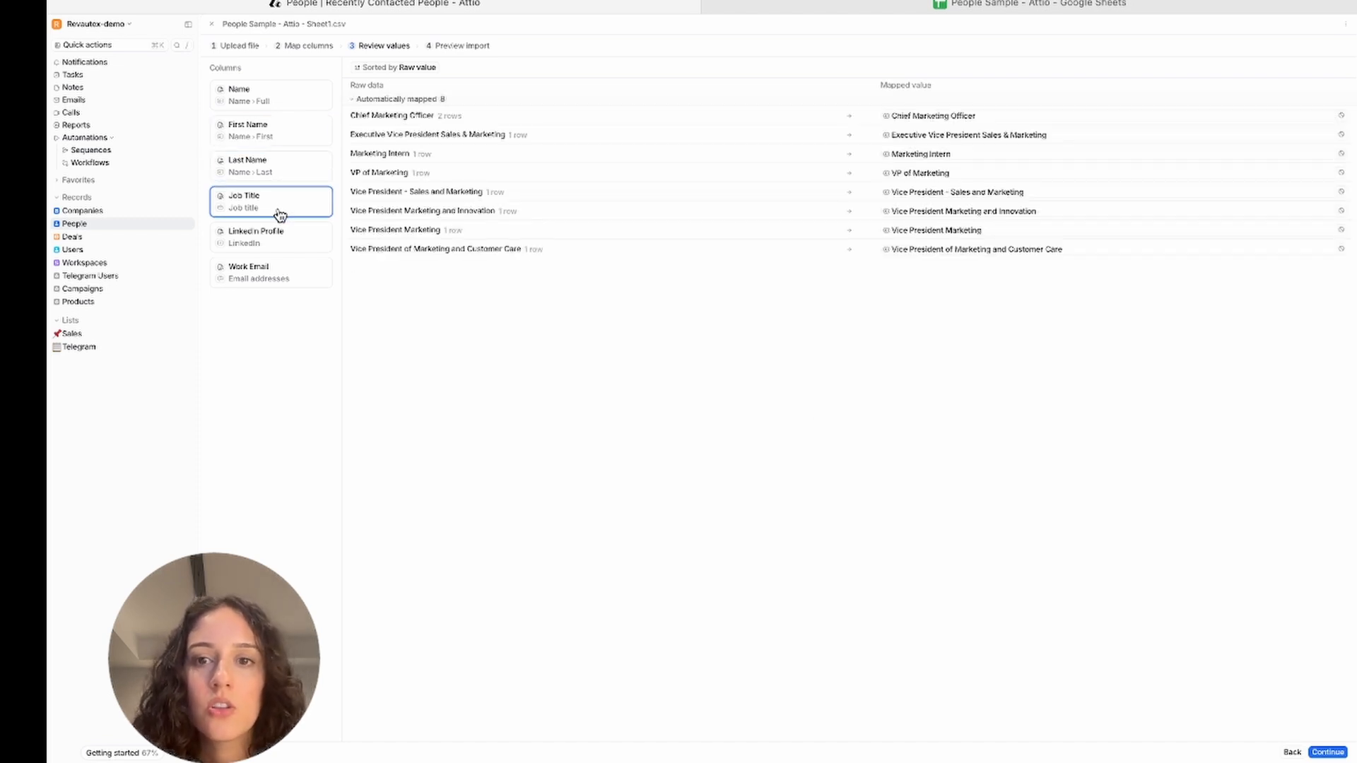
left_click(272, 240)
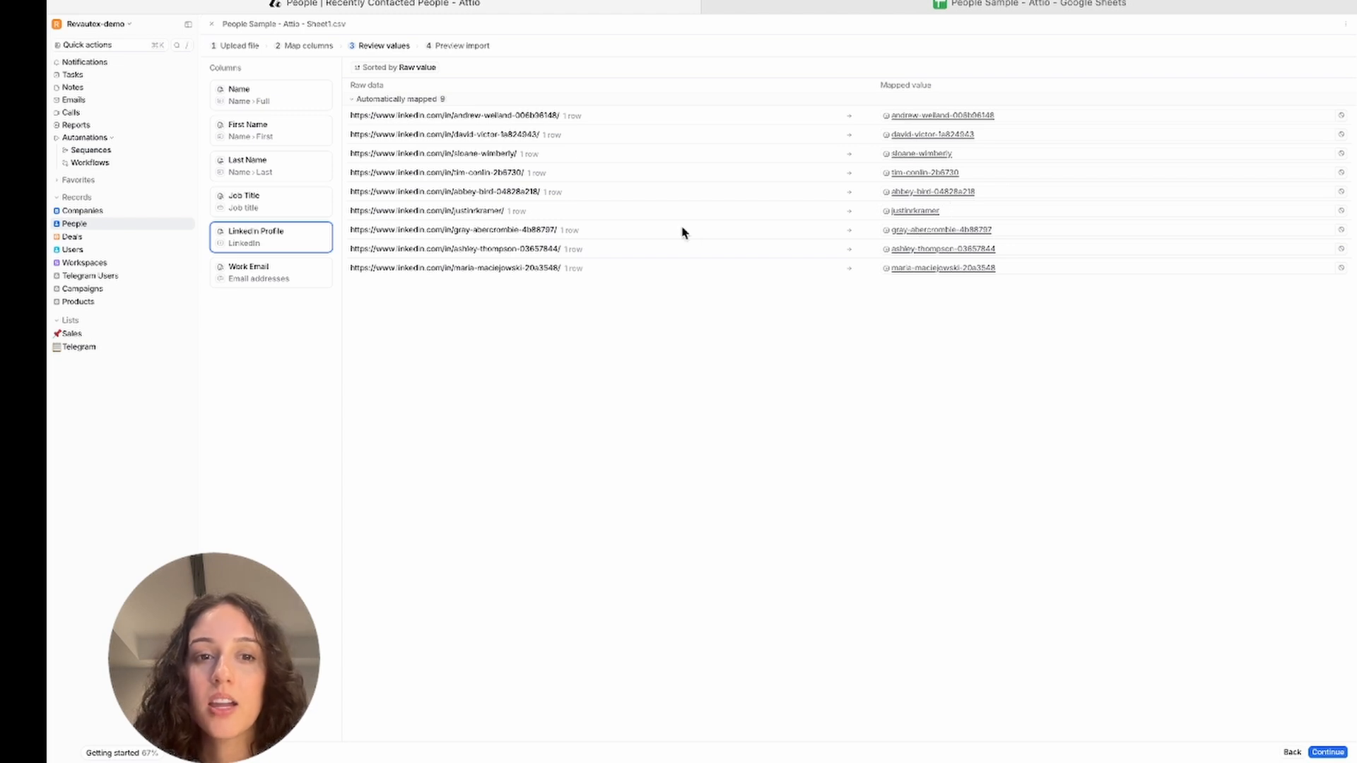
left_click(261, 277)
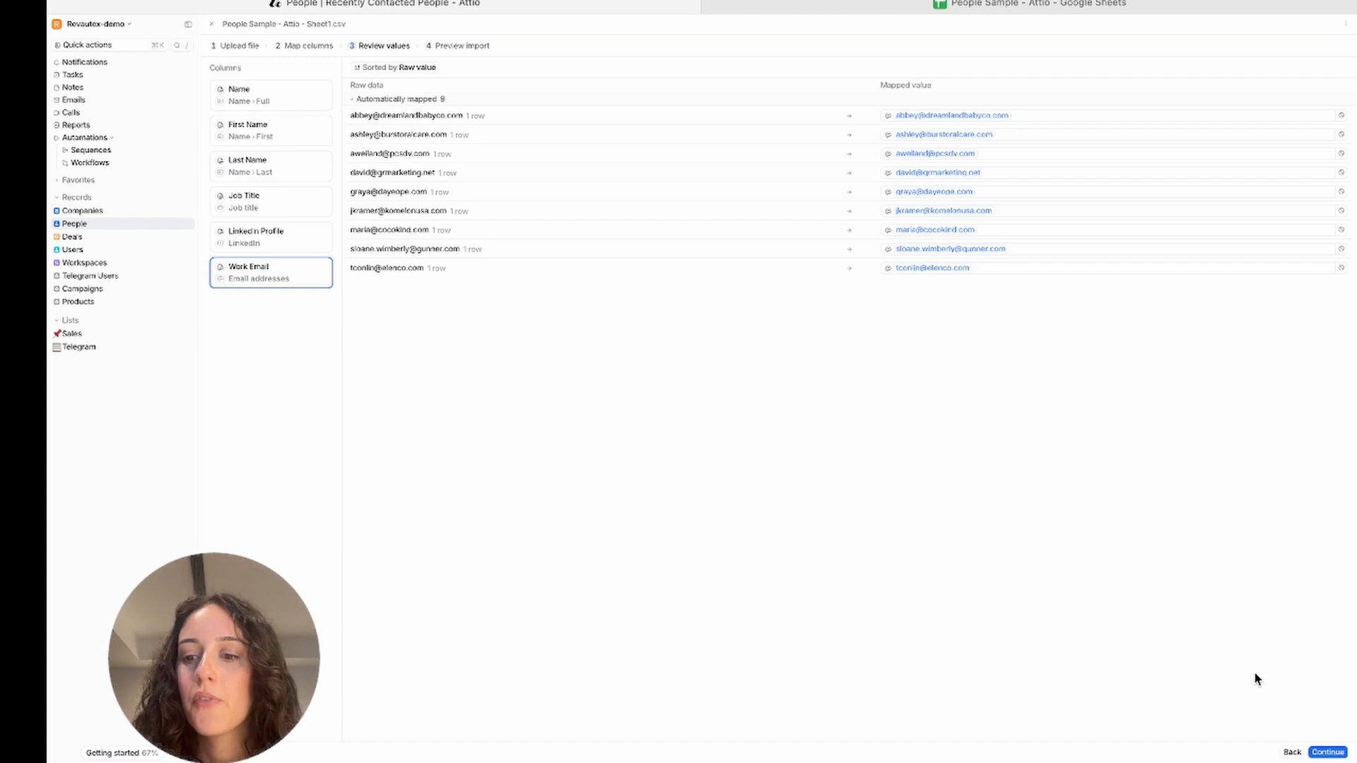
left_click(1329, 753)
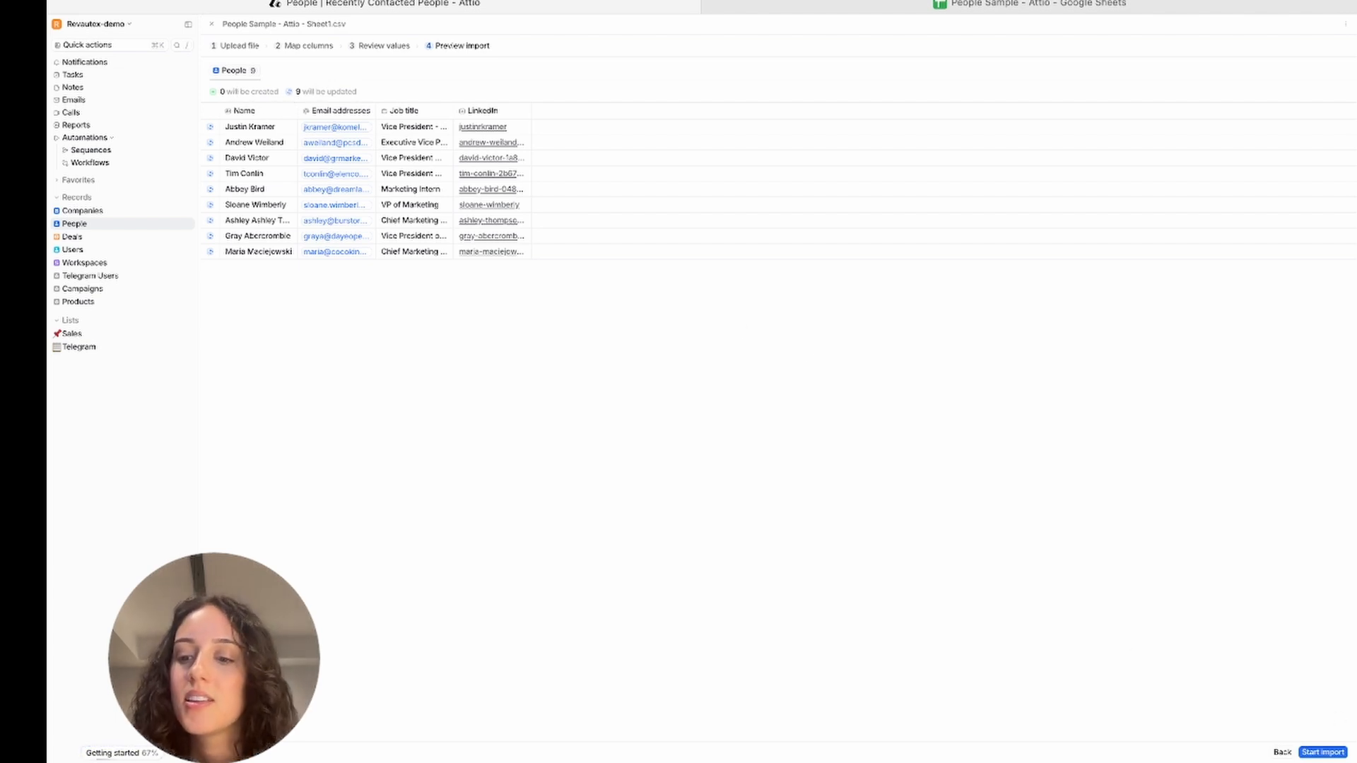
Start and confirm the people import, then widen the Name column in the import results
left_click(1323, 752)
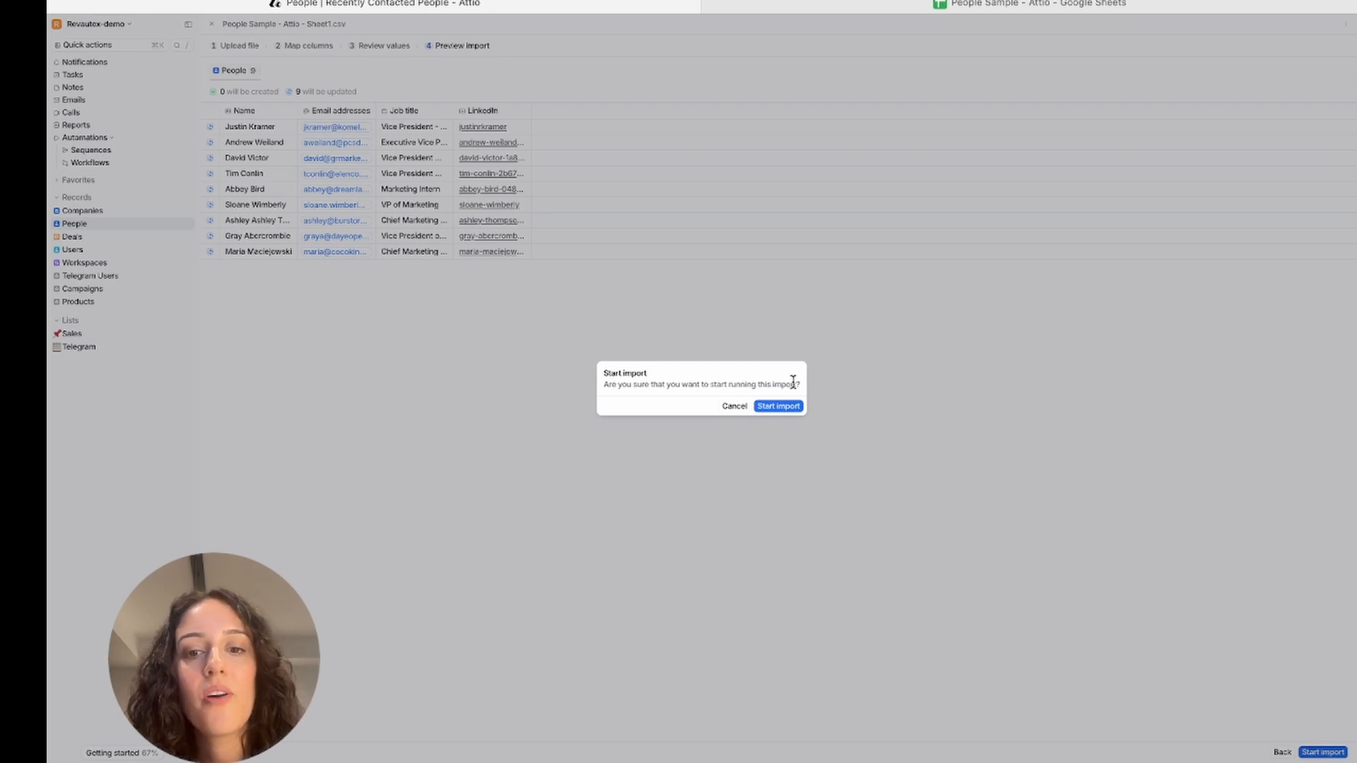
left_click(782, 408)
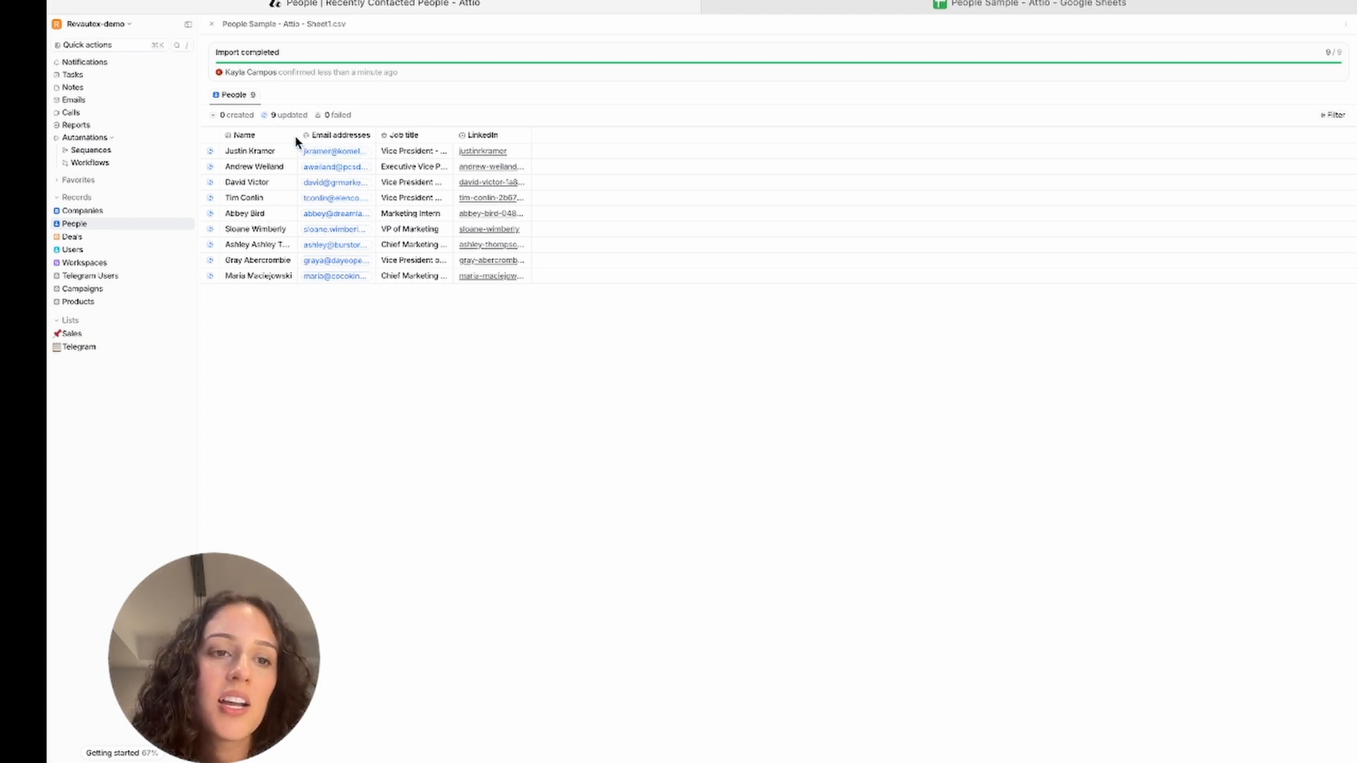
left_click_drag(298, 136, 345, 139)
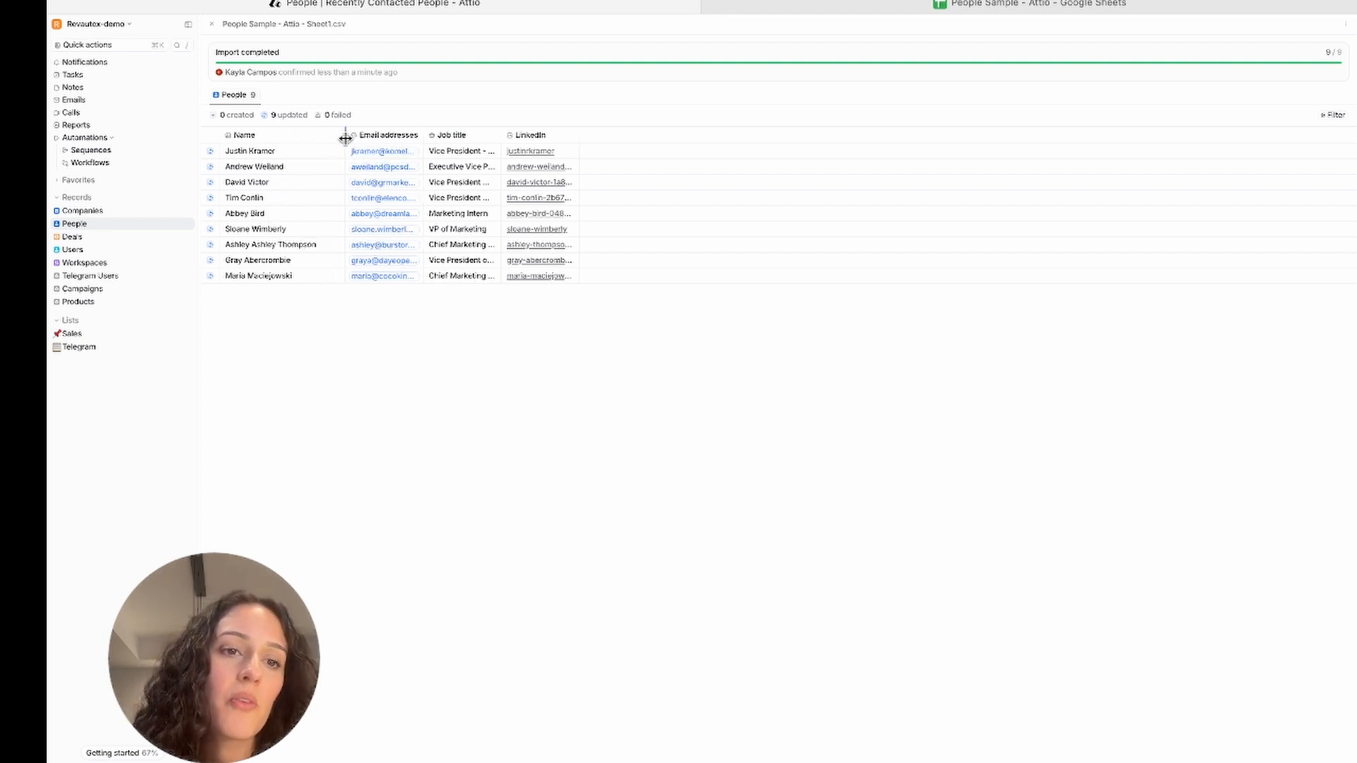